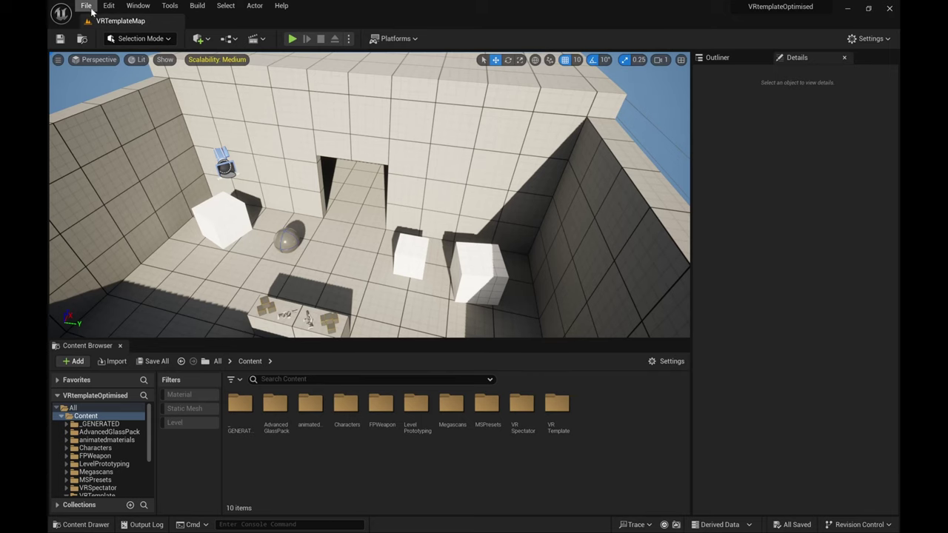
# Step: Create a new level from the Empty Level template
pyautogui.click(87, 6)
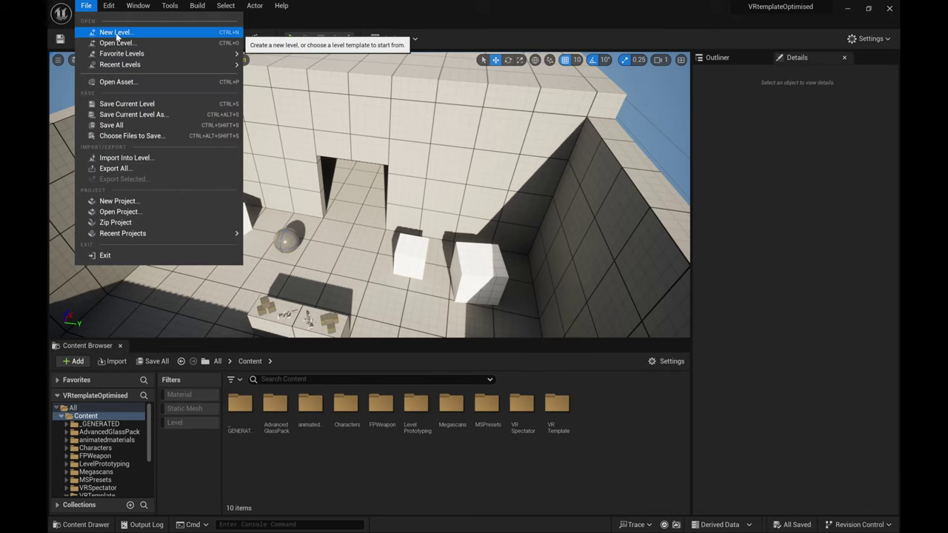
pyautogui.click(117, 33)
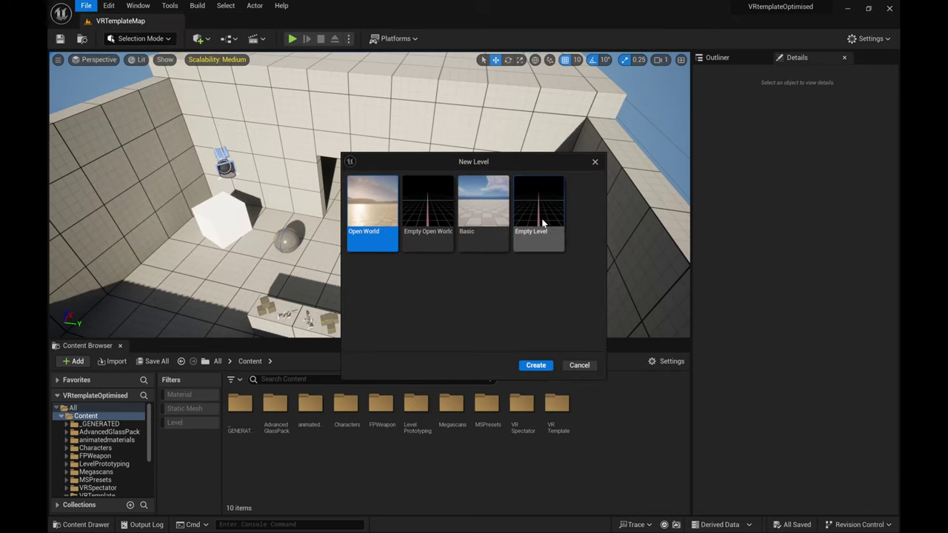
pyautogui.click(518, 222)
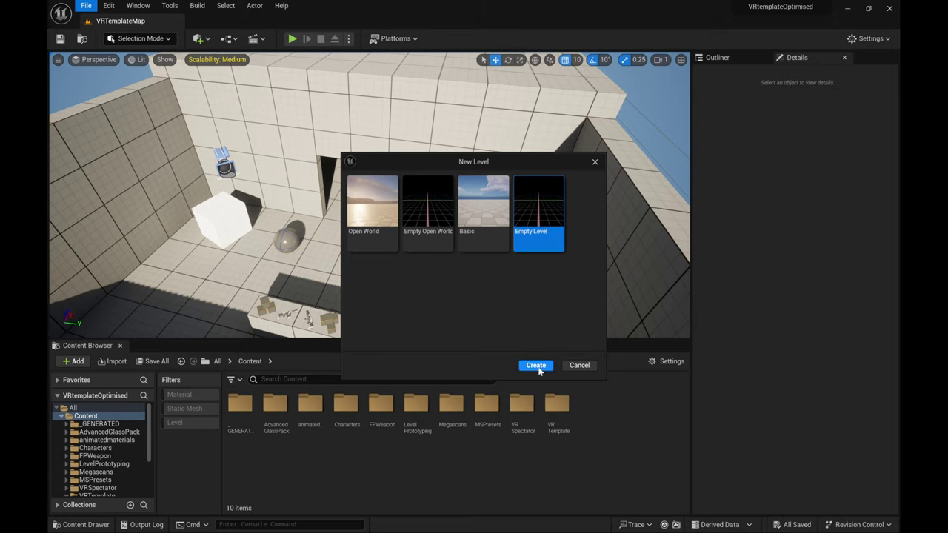
pyautogui.click(536, 365)
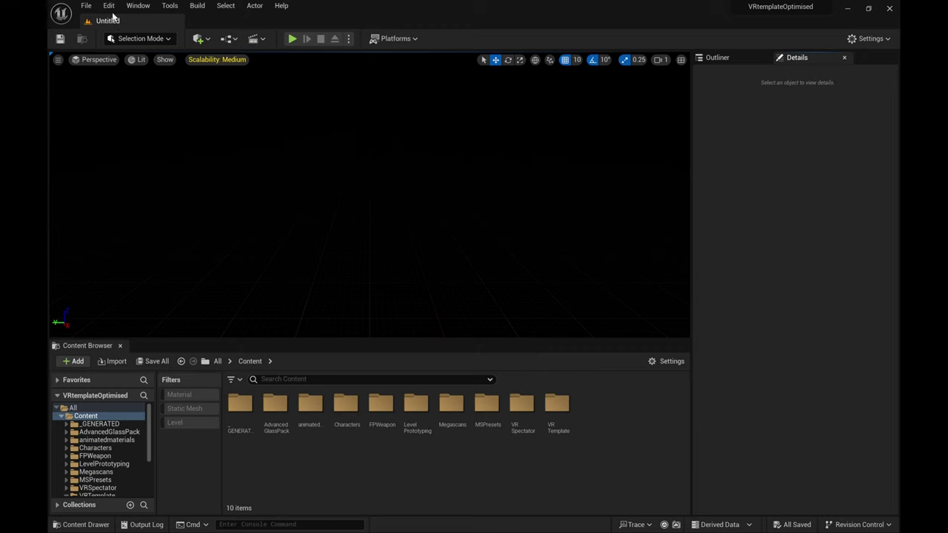
# Step: Add height fog, a volumetric cloud, a sky atmosphere, an atmospheric light and a sky light to the level with the Env. Light Mixer
pyautogui.click(139, 7)
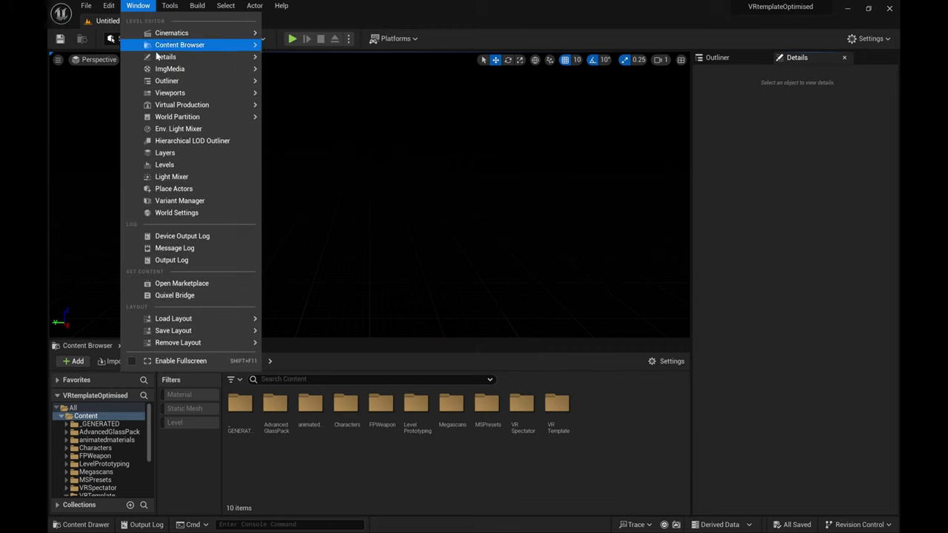
pyautogui.click(175, 130)
pyautogui.click(617, 241)
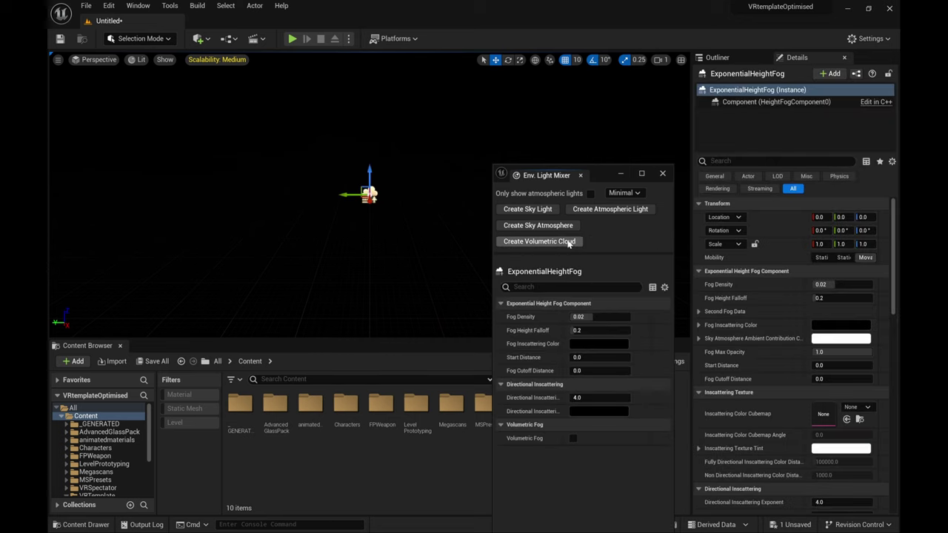
pyautogui.click(563, 241)
pyautogui.click(551, 225)
pyautogui.click(577, 208)
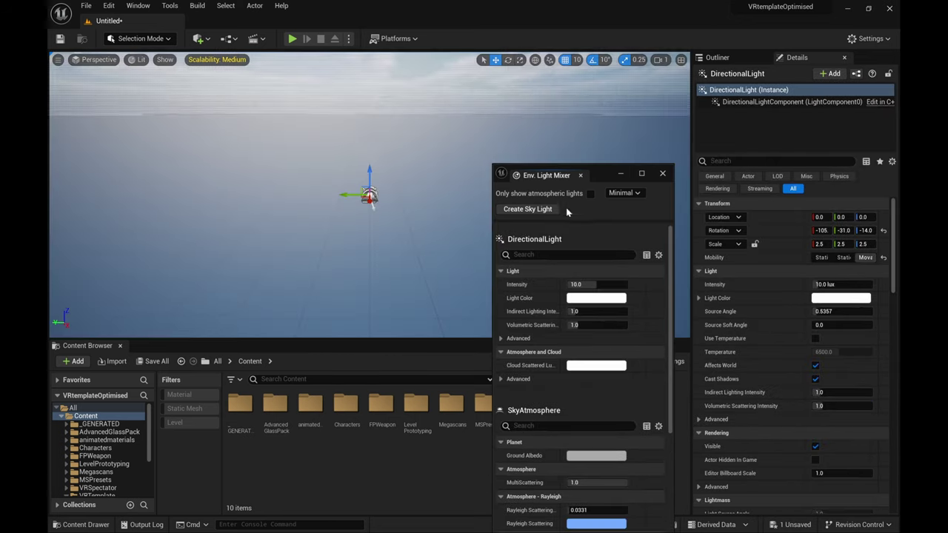
pyautogui.click(527, 209)
pyautogui.click(662, 174)
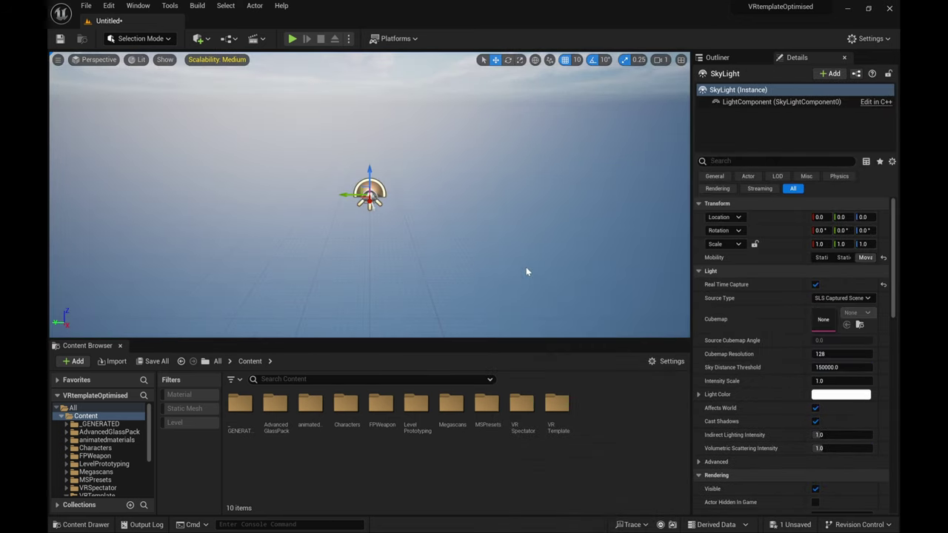
# Step: Save the current level as Work_Level in the project's Content folder
pyautogui.click(84, 7)
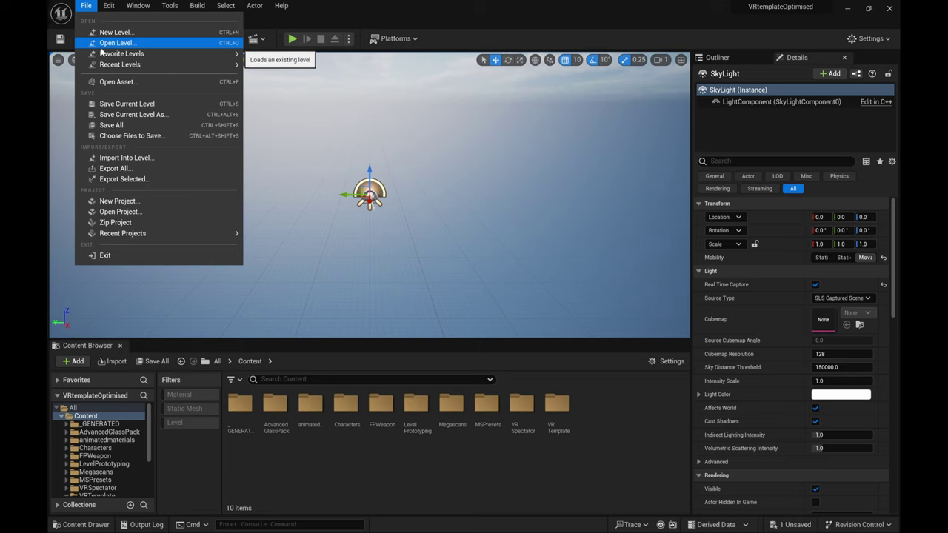
pyautogui.click(137, 109)
pyautogui.write('Work_Level')
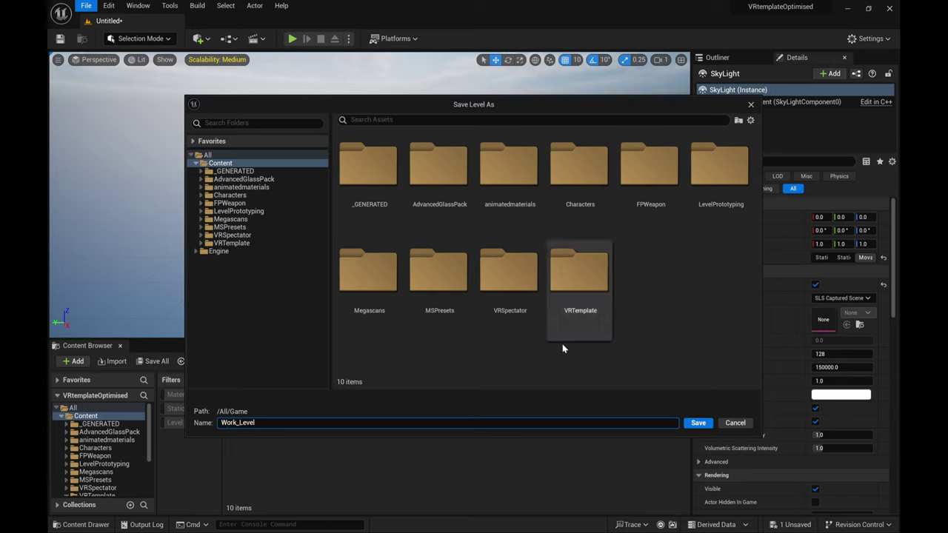
pyautogui.click(700, 423)
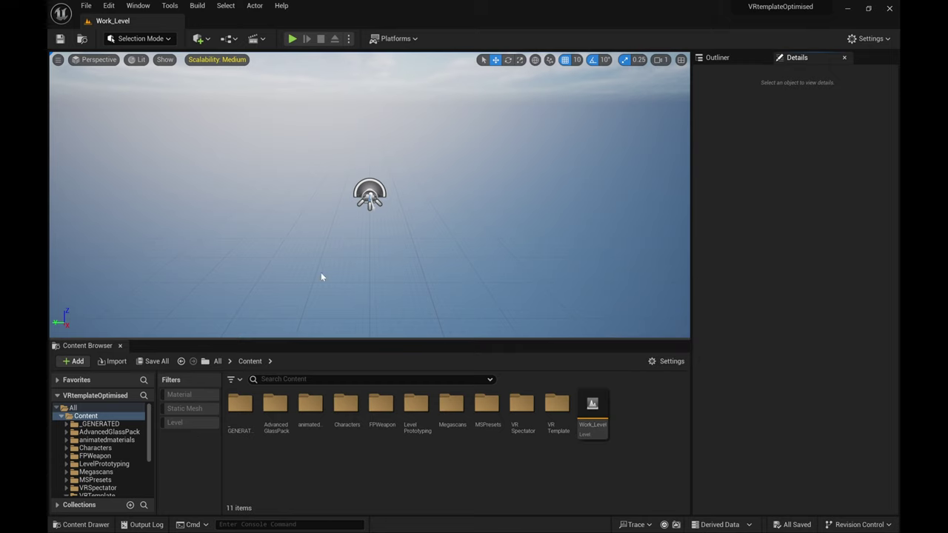
# Step: Set both the Editor Startup Map and the Game Default Map to Work_Level in the project's Maps & Modes settings
pyautogui.click(106, 7)
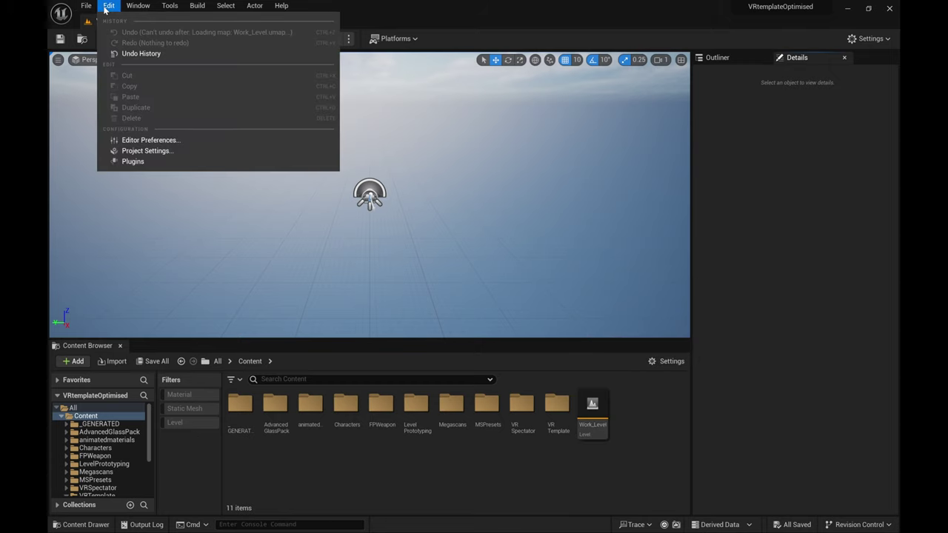
pyautogui.click(132, 150)
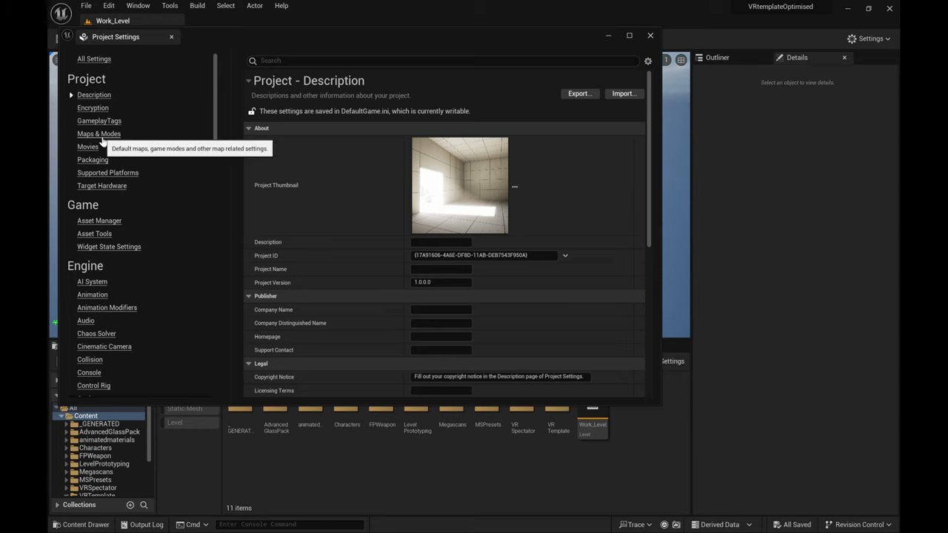
pyautogui.click(103, 136)
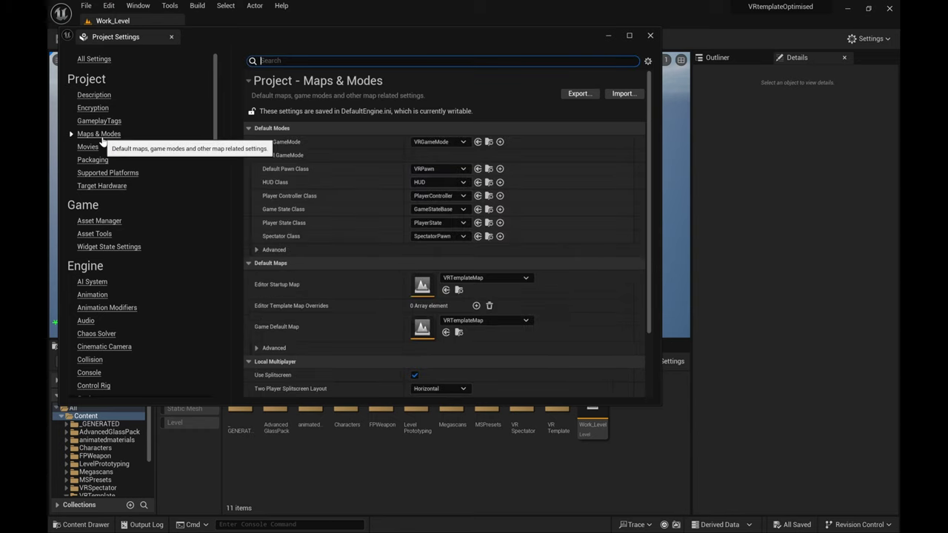
pyautogui.click(525, 278)
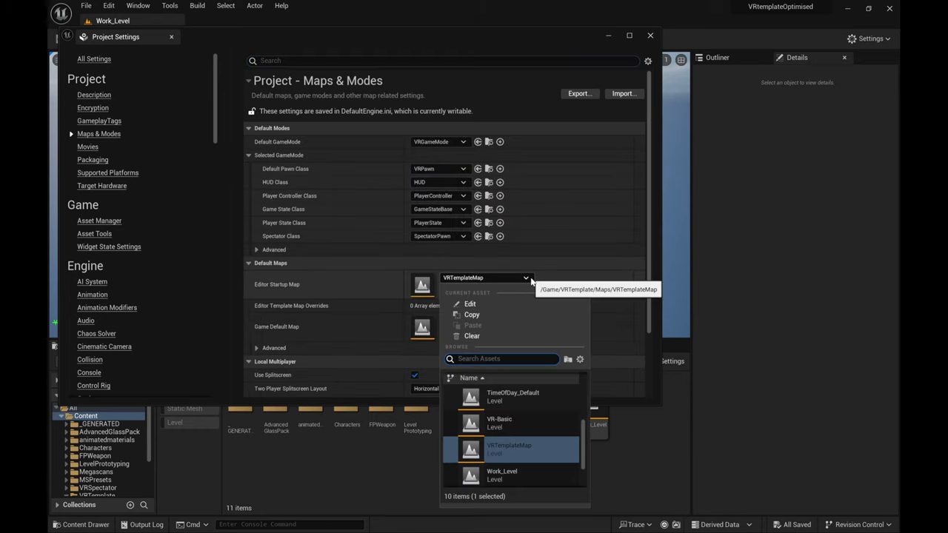
pyautogui.write('w')
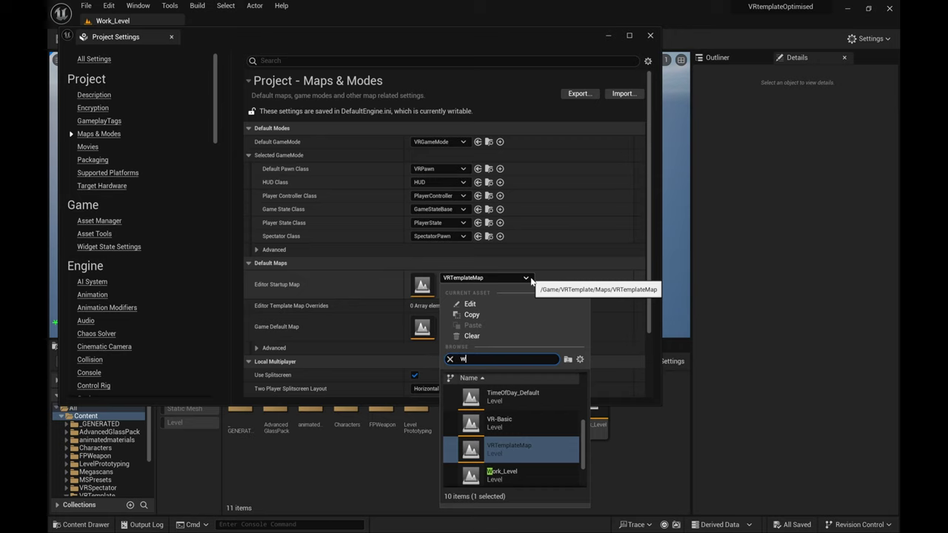
pyautogui.click(509, 476)
pyautogui.click(528, 320)
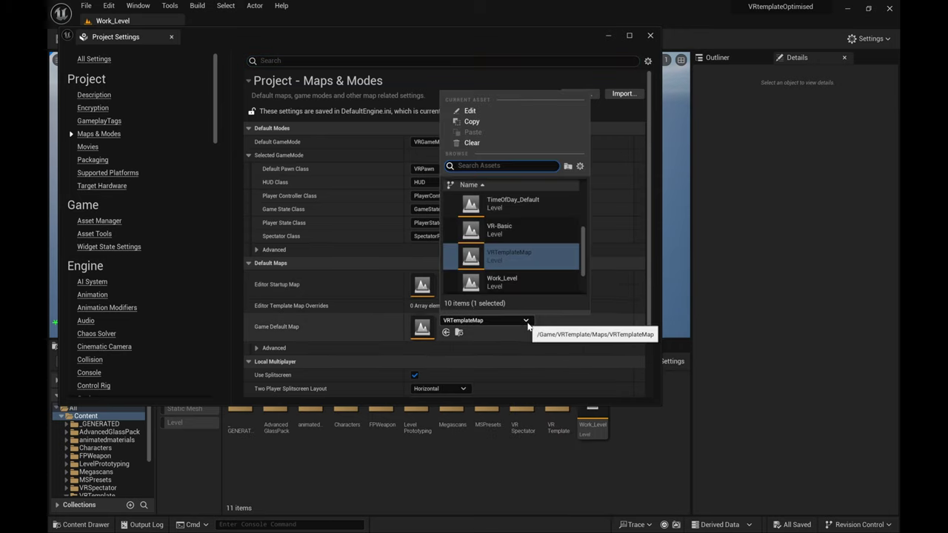
pyautogui.write('w')
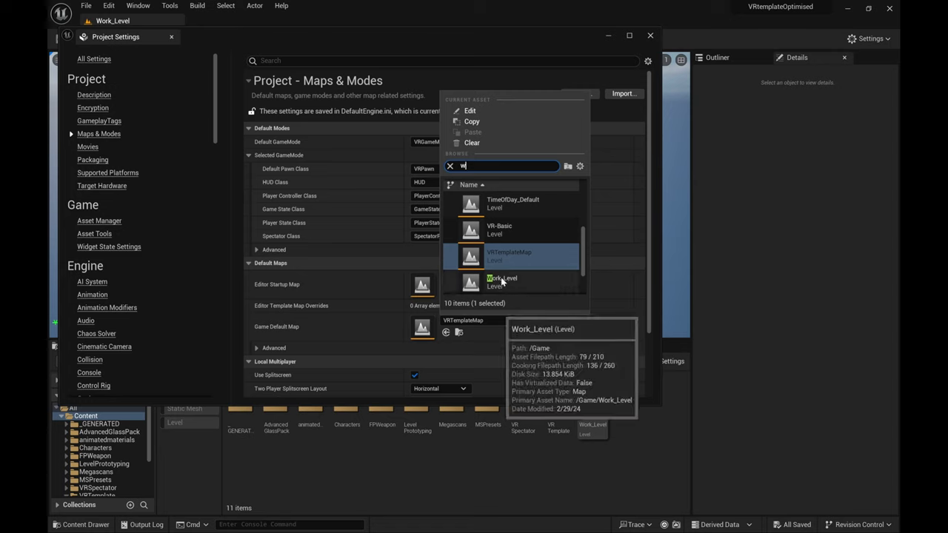
pyautogui.click(511, 282)
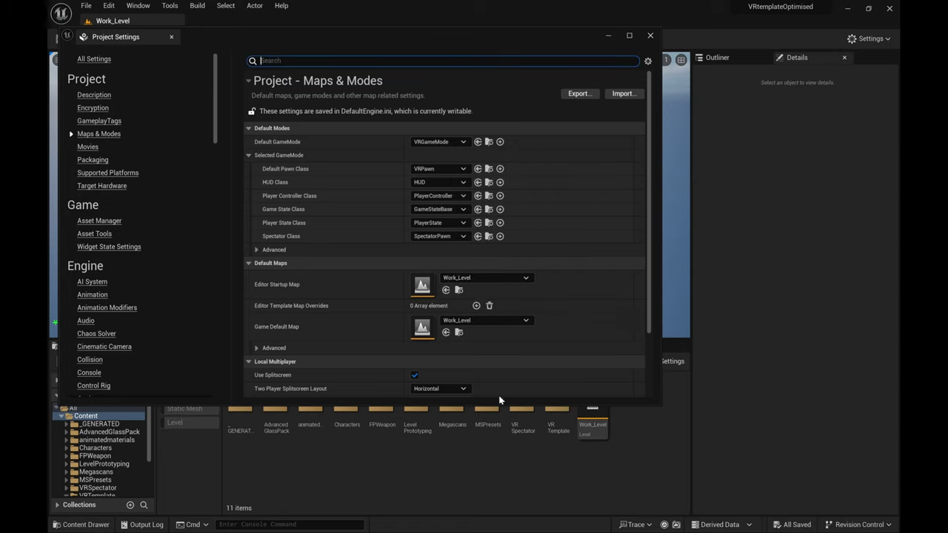
pyautogui.click(650, 34)
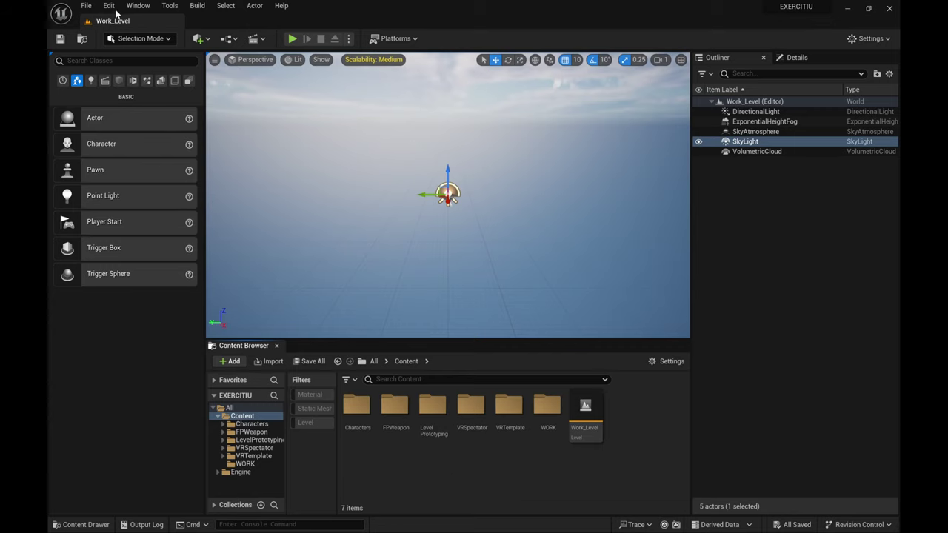
# Step: Choose the FBX file from the ASSETuri folder inside WORK for import into the level, with Content's WORK folder as destination
pyautogui.click(87, 6)
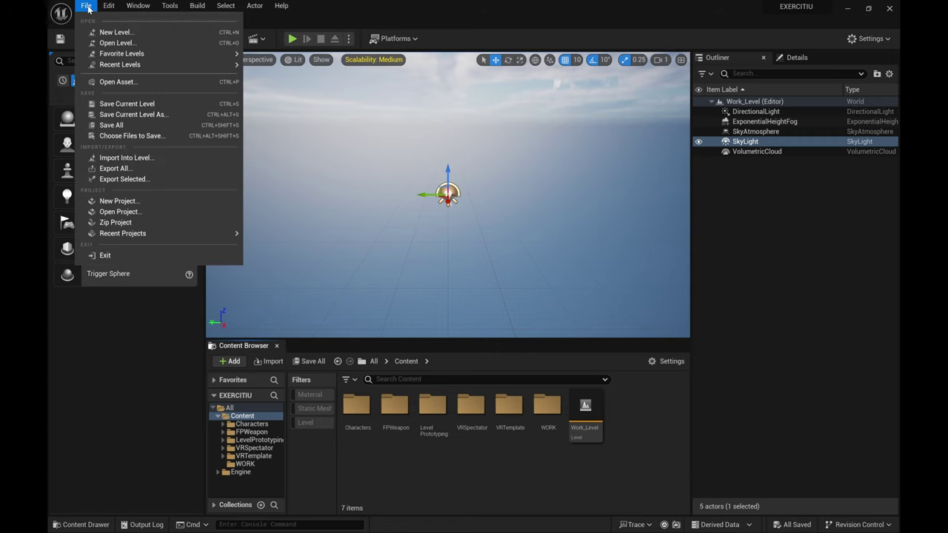
pyautogui.click(125, 158)
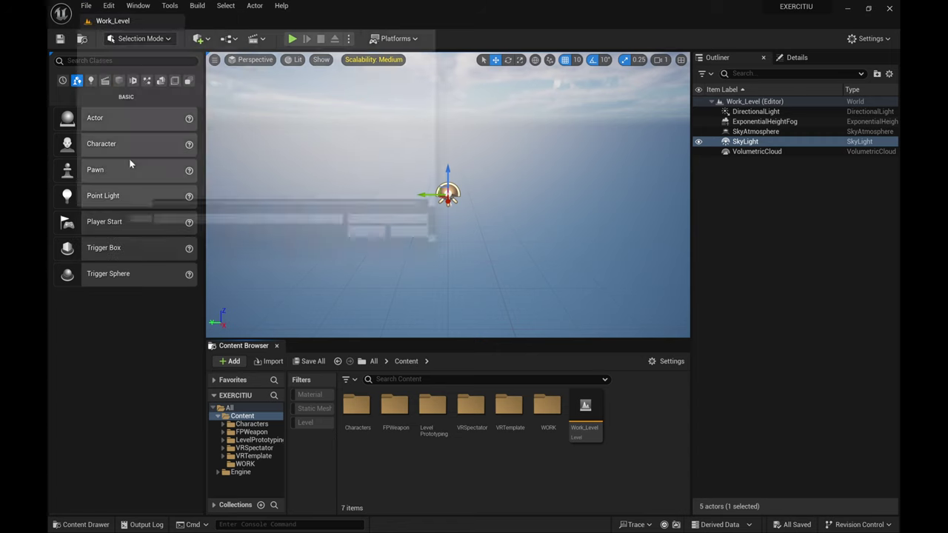
pyautogui.click(92, 98)
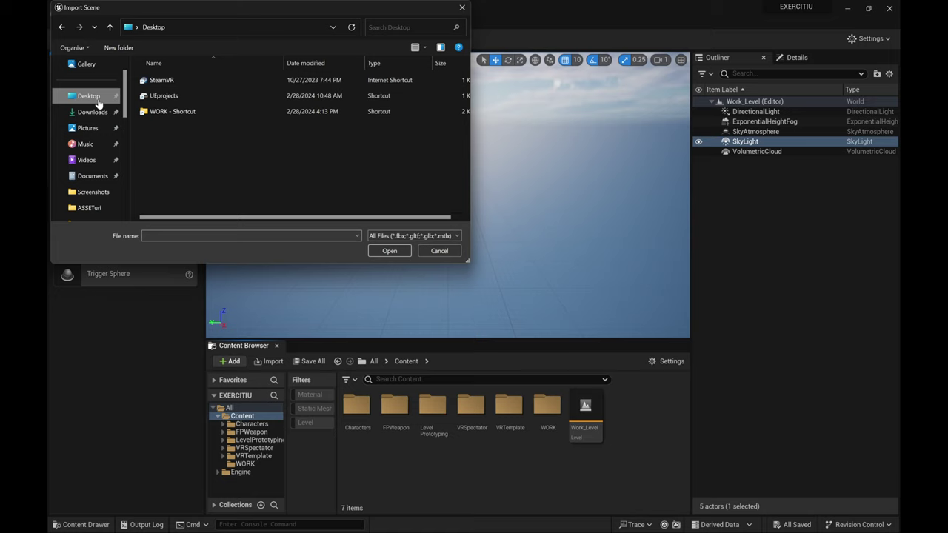
pyautogui.doubleClick(170, 112)
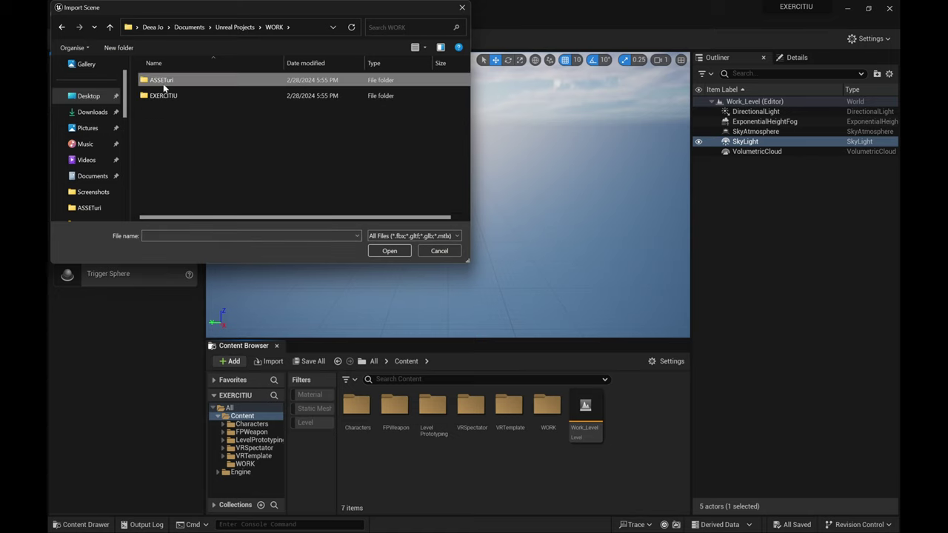
pyautogui.doubleClick(161, 80)
pyautogui.click(163, 83)
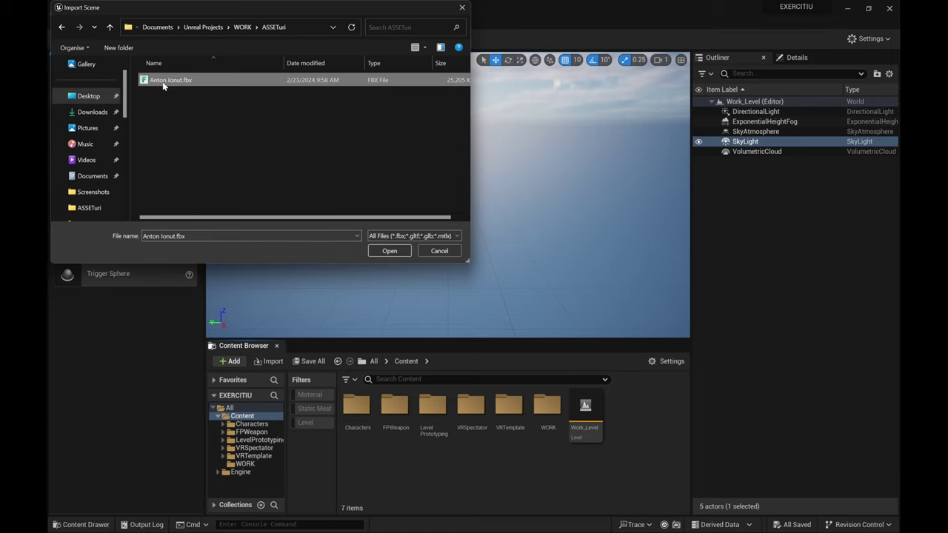
pyautogui.click(390, 251)
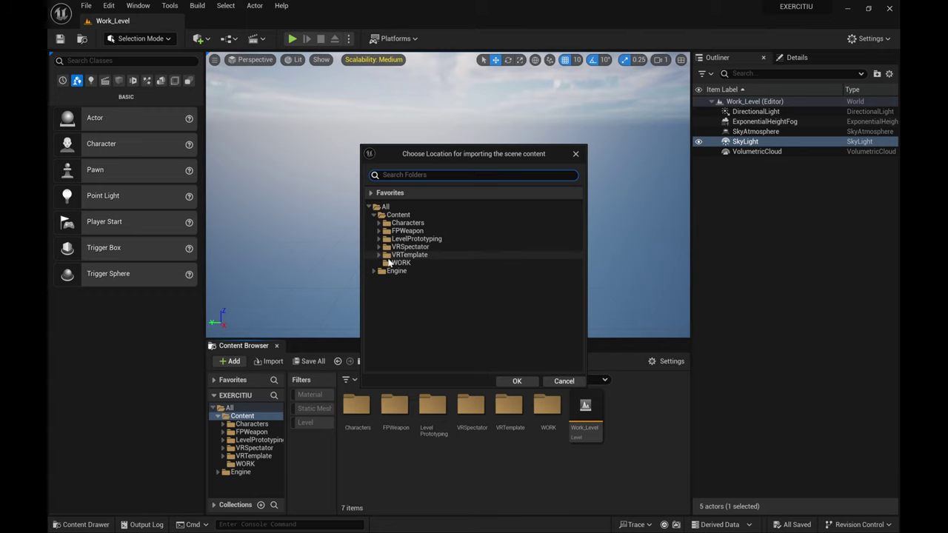
pyautogui.click(397, 264)
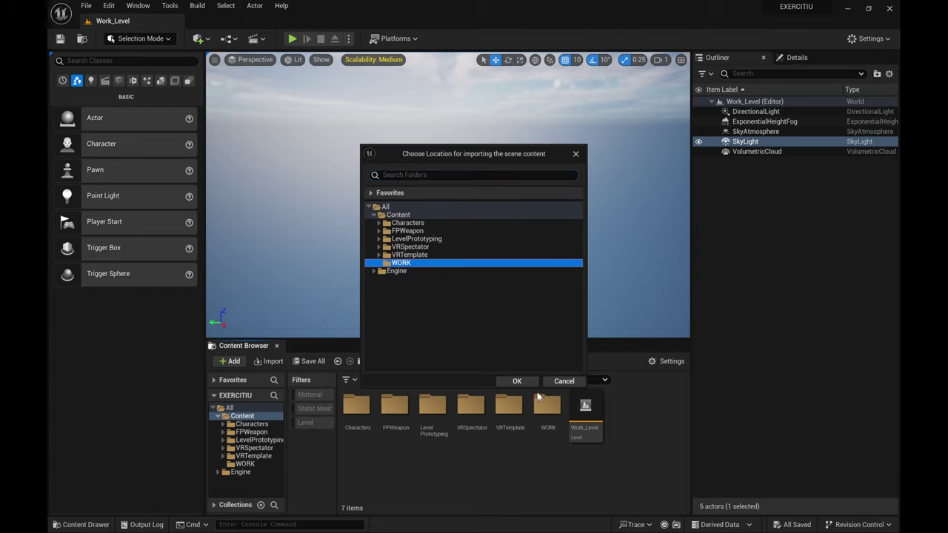
pyautogui.click(519, 382)
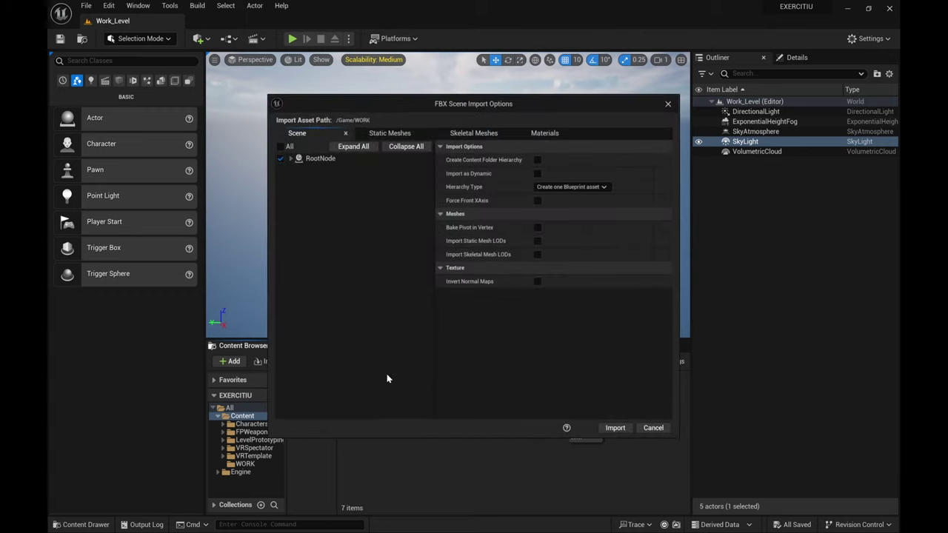
# Step: Import the FBX scene with hierarchy type Create Level Actors, Generate Missing Collision off and the static meshes' normal import method set to Import Normals
pyautogui.click(571, 186)
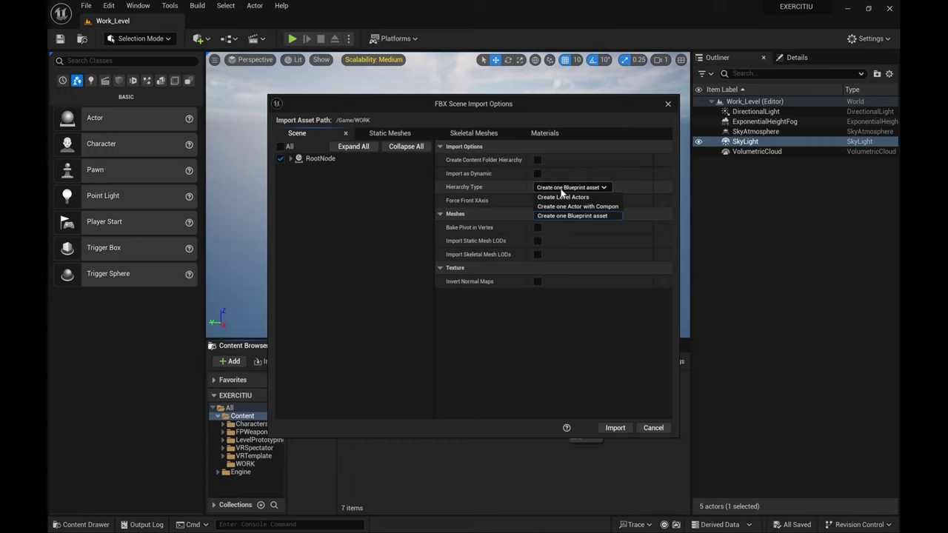
pyautogui.click(555, 196)
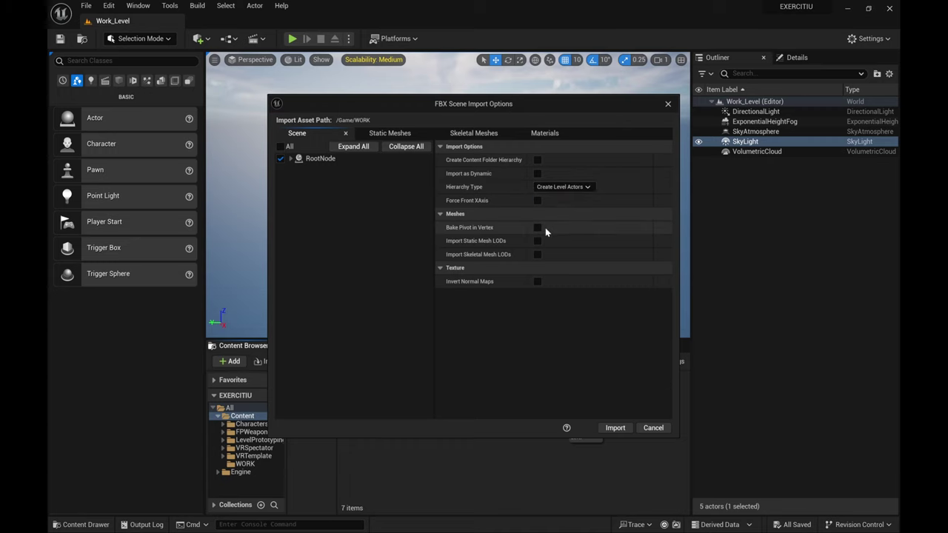
pyautogui.click(382, 134)
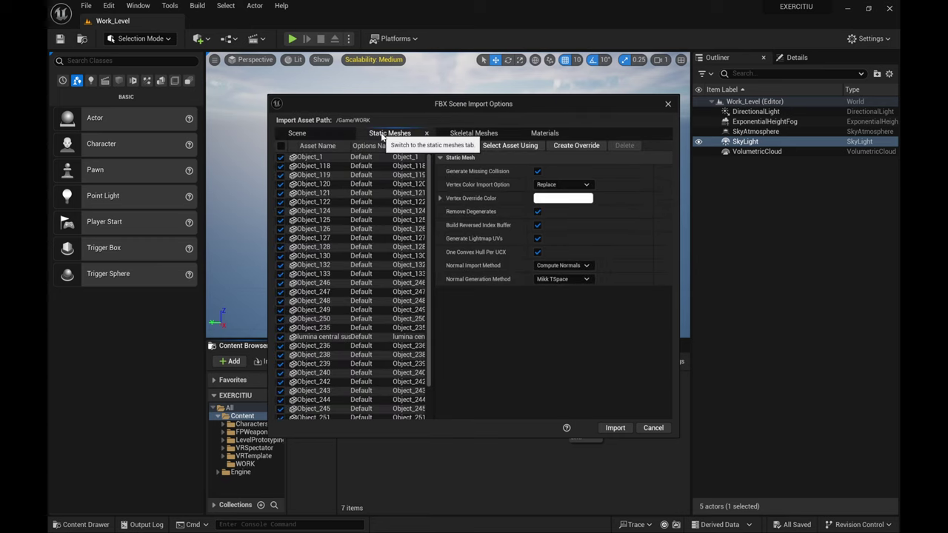
pyautogui.click(537, 171)
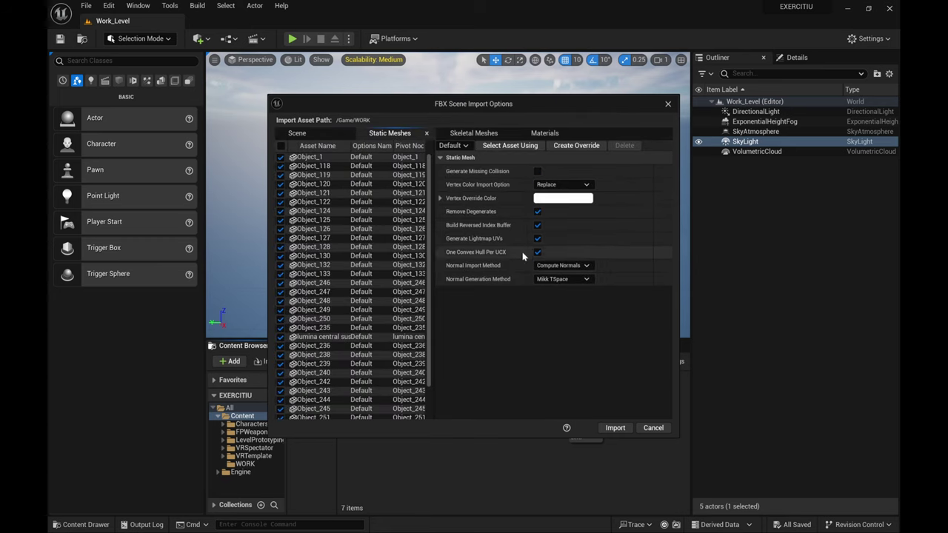
pyautogui.click(562, 265)
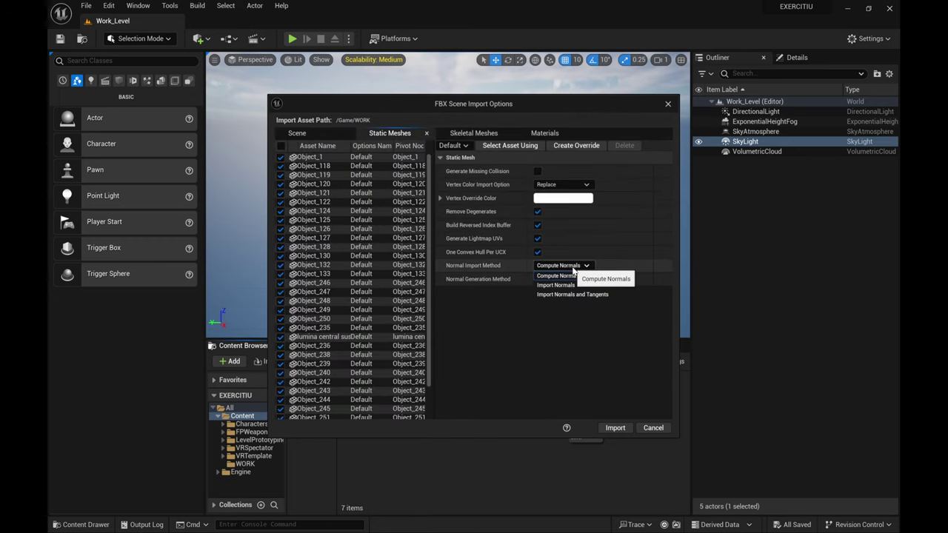
pyautogui.click(567, 284)
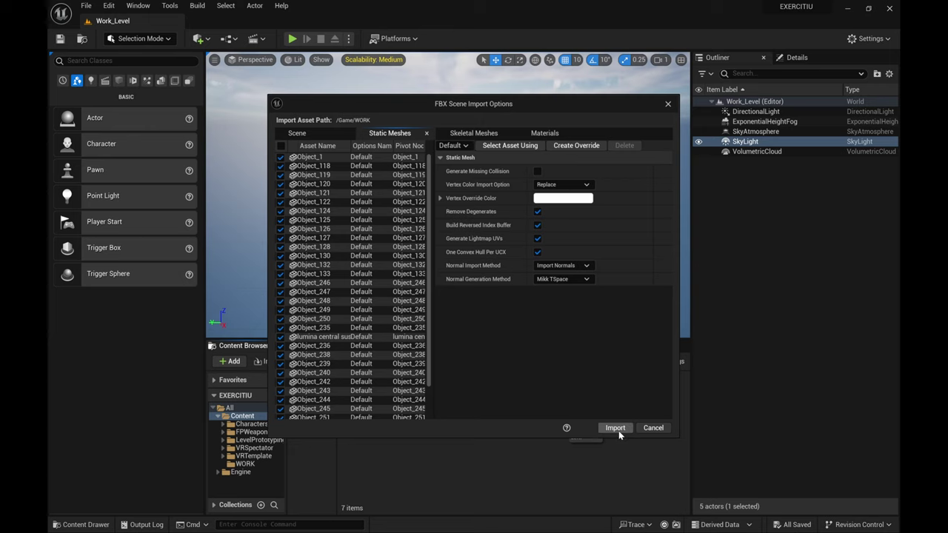
pyautogui.click(617, 430)
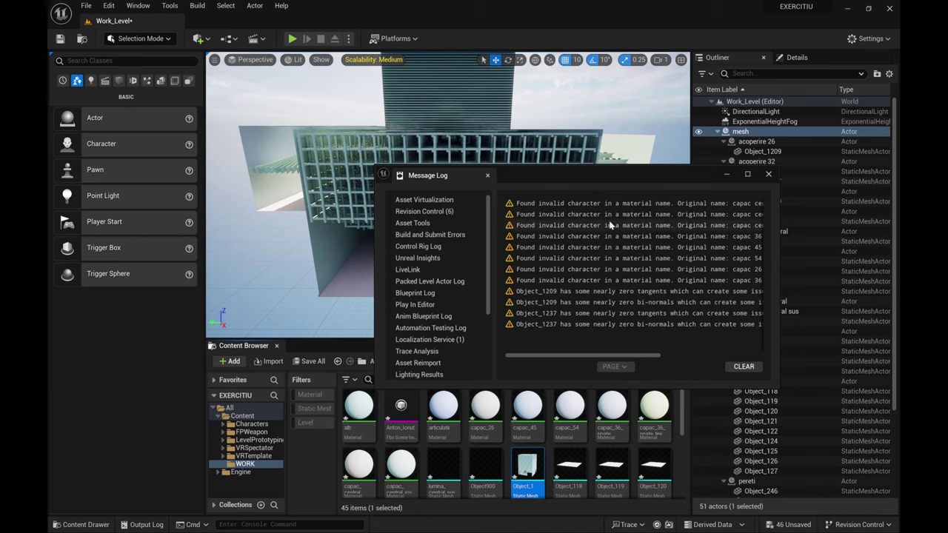
# Step: Clear the import warnings from the Message Log and close the log window
pyautogui.click(739, 367)
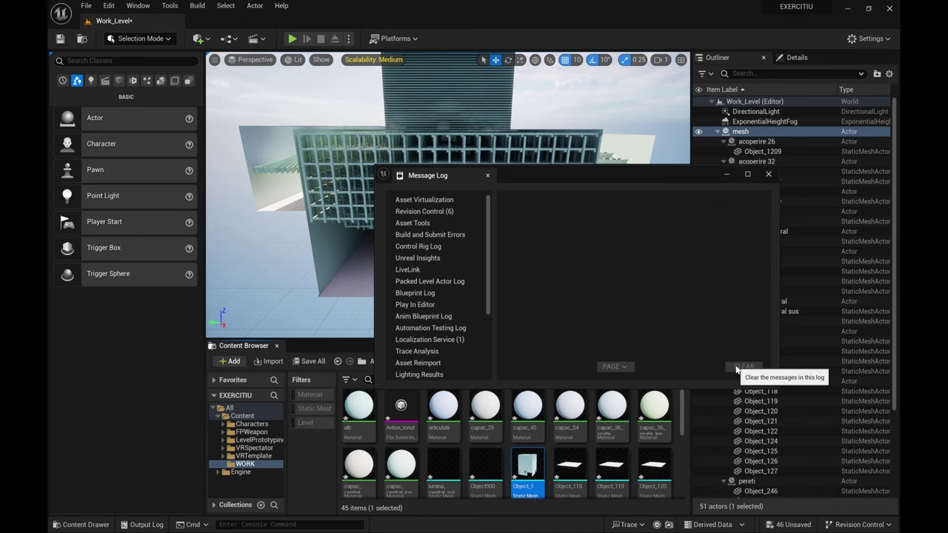
pyautogui.click(768, 173)
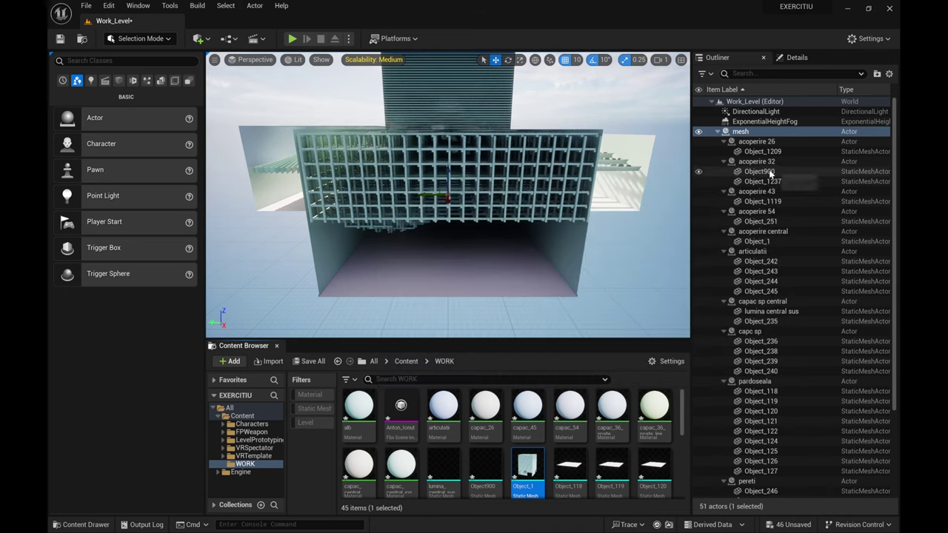
# Step: Examine the imported building from several sides and from inside, checking the mesh actor's visibility and hierarchy
pyautogui.moveTo(511, 199); pyautogui.dragTo(500, 181, button='right')
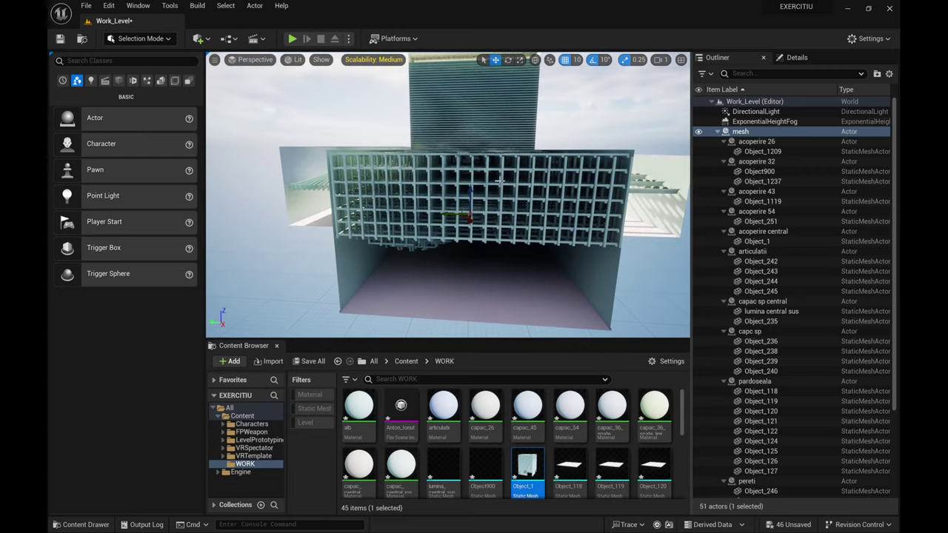
pyautogui.scroll(-6, 499, 180)
pyautogui.moveTo(500, 181); pyautogui.dragTo(508, 172, button='right')
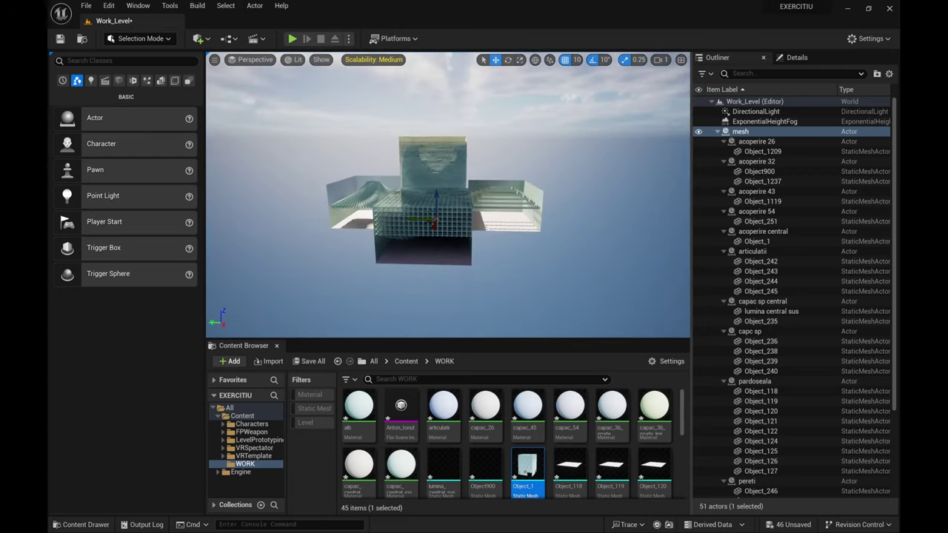
pyautogui.keyDown('alt'); pyautogui.moveTo(499, 180); pyautogui.dragTo(689, 191); pyautogui.keyUp('alt')
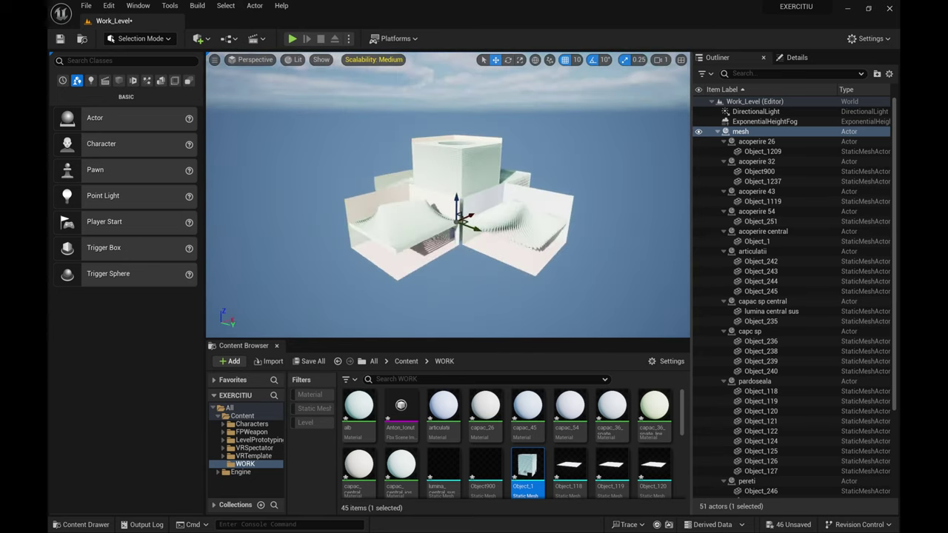
pyautogui.keyDown('alt'); pyautogui.moveTo(425, 204); pyautogui.dragTo(488, 178); pyautogui.keyUp('alt')
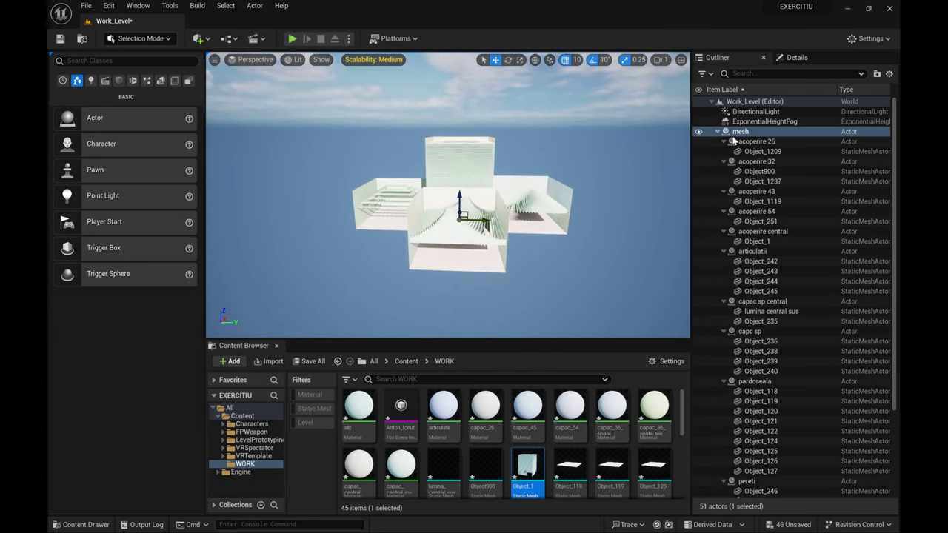
pyautogui.click(699, 131)
pyautogui.click(699, 131)
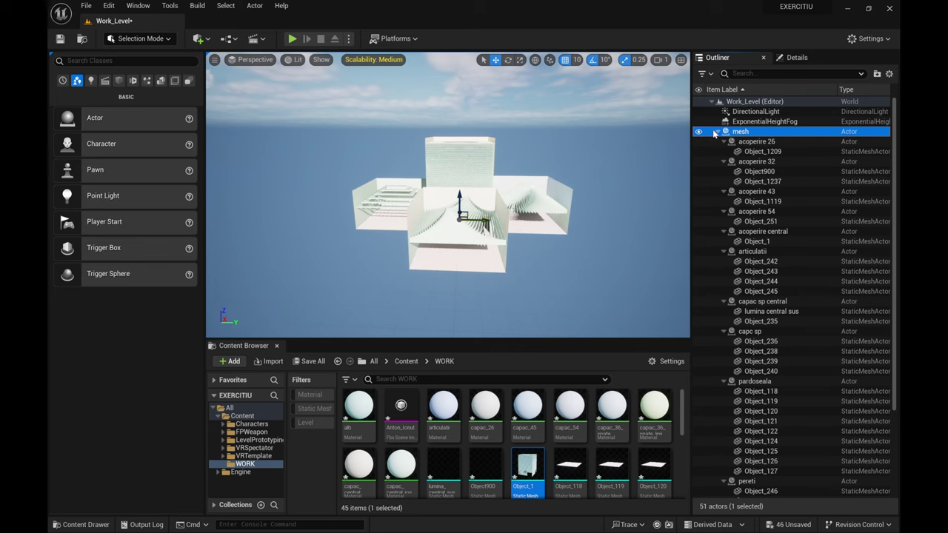
pyautogui.click(717, 131)
pyautogui.click(717, 131)
pyautogui.moveTo(520, 259); pyautogui.dragTo(485, 179, button='right')
pyautogui.press('w')
pyautogui.press('w')
pyautogui.press('w')
pyautogui.moveTo(463, 129); pyautogui.dragTo(459, 118)
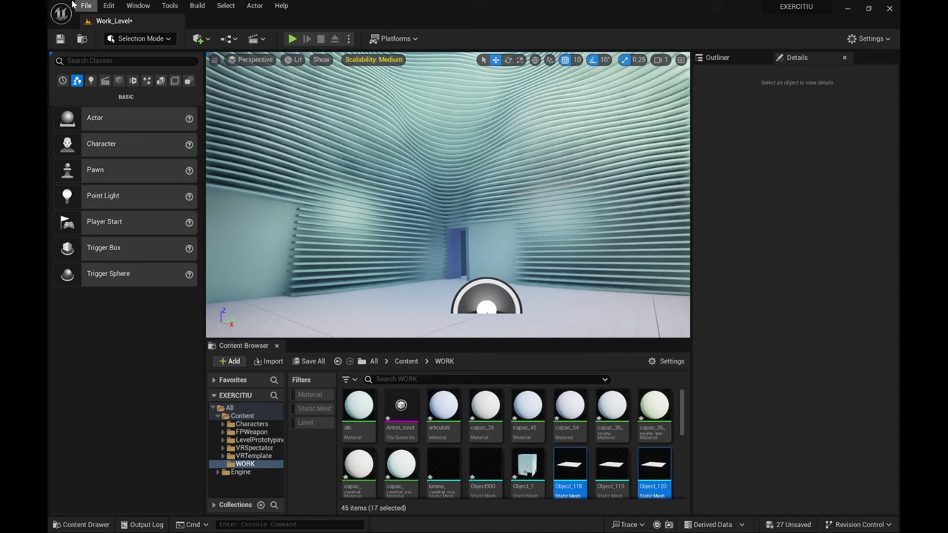
# Step: Check the building's proportions in the Left orthographic view
pyautogui.click(252, 60)
pyautogui.click(258, 118)
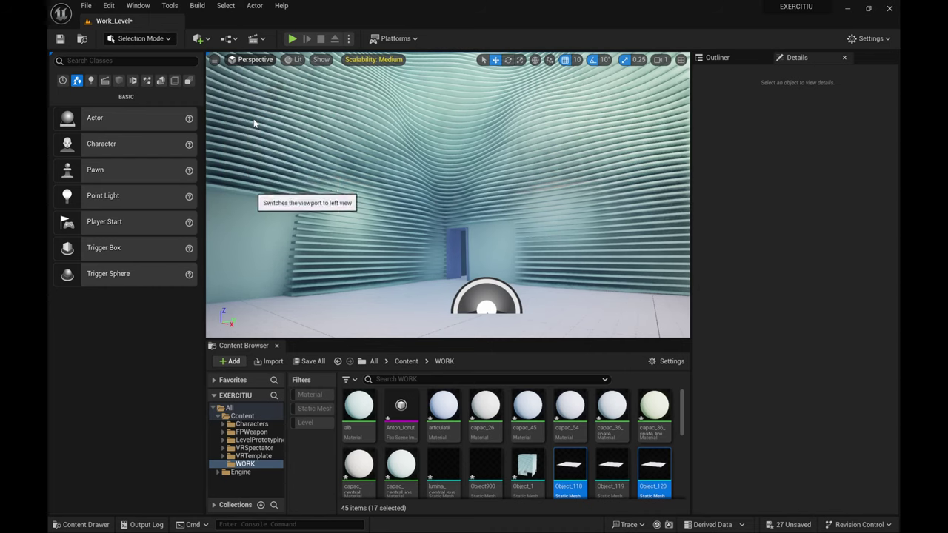
pyautogui.scroll(2, 569, 162)
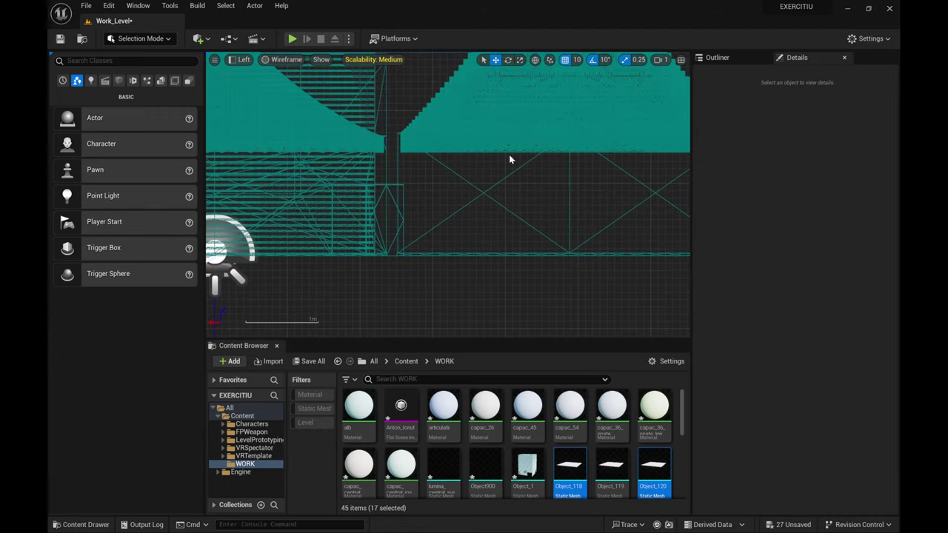
pyautogui.moveTo(509, 154); pyautogui.dragTo(509, 253, button='middle')
pyautogui.scroll(-2, 488, 247)
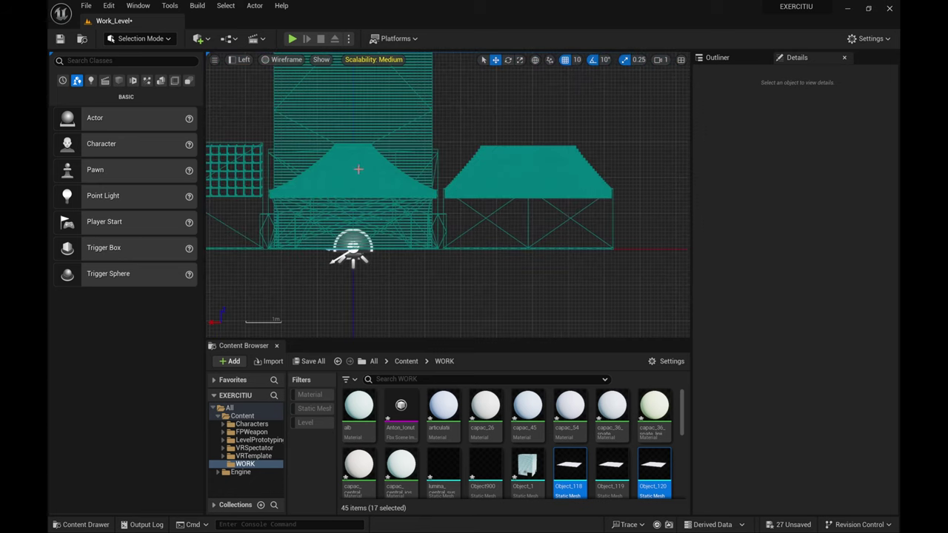
# Step: Set the parent mesh actor's scale to 1.5 on all three axes with the scale ratio locked
pyautogui.click(716, 58)
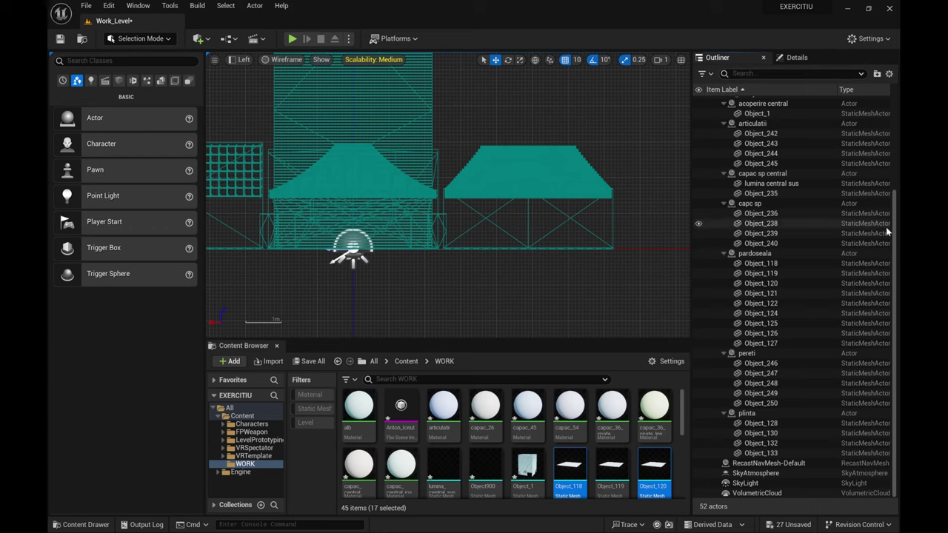
pyautogui.scroll(5, 882, 224)
pyautogui.click(740, 131)
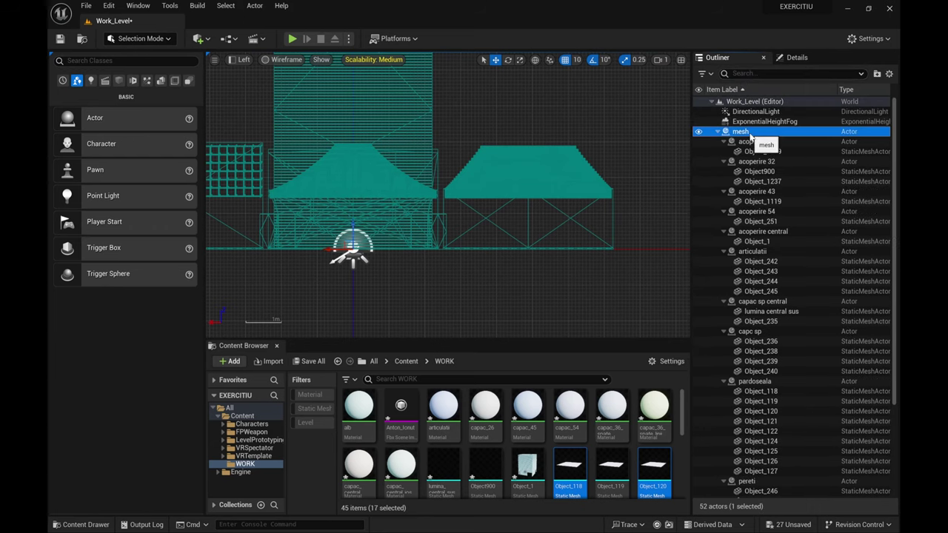
pyautogui.click(794, 57)
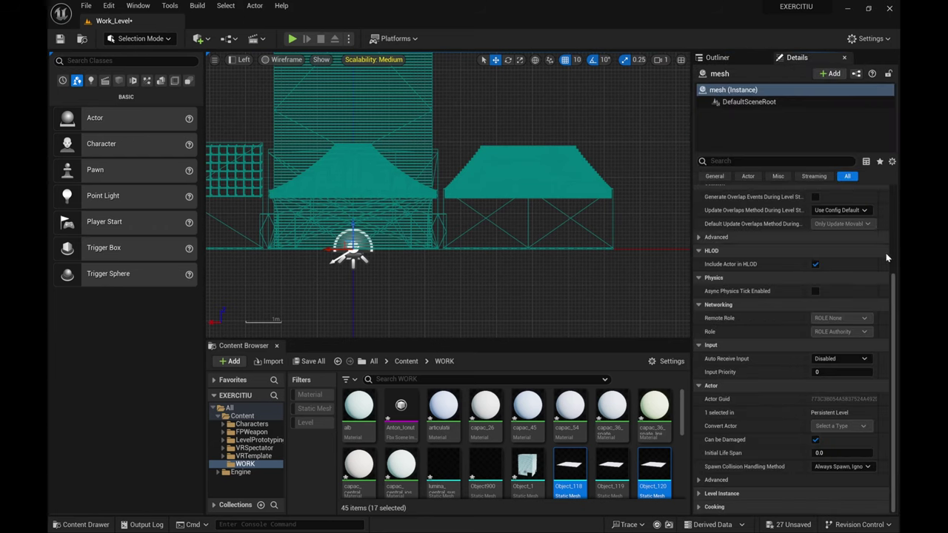
pyautogui.moveTo(894, 287); pyautogui.dragTo(893, 179)
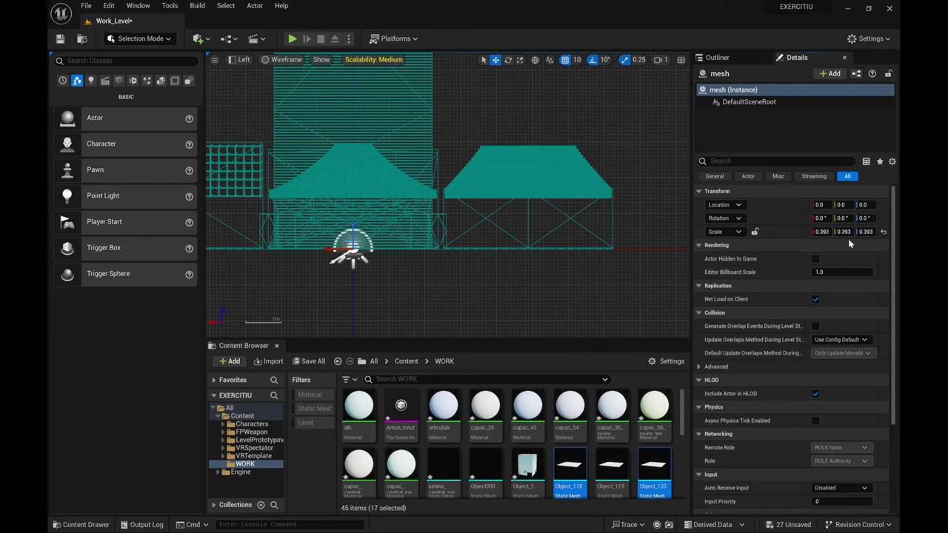
pyautogui.click(818, 231)
pyautogui.write('1.5')
pyautogui.press('Return')
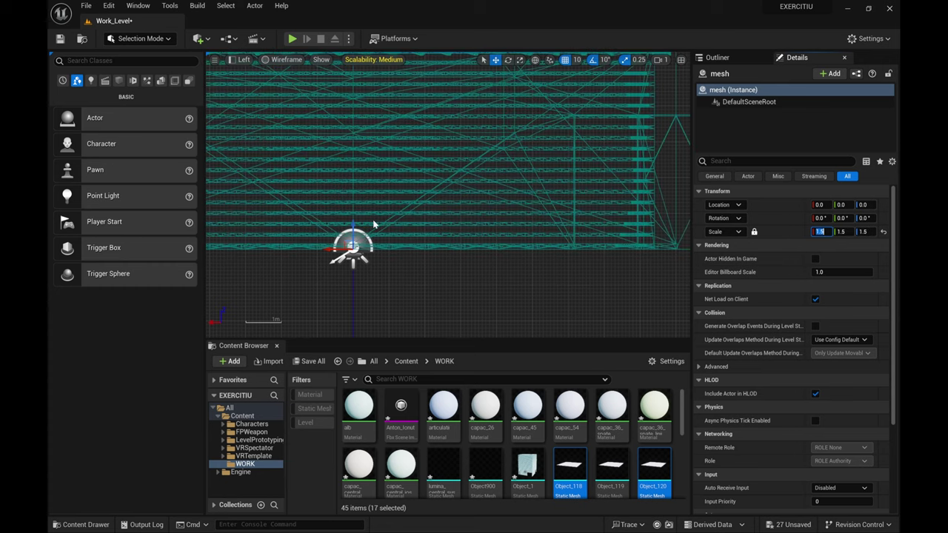
# Step: Review the rescaled building in the orthographic view, return to Perspective and inspect the interior rooms and ceilings
pyautogui.scroll(-4, 381, 228)
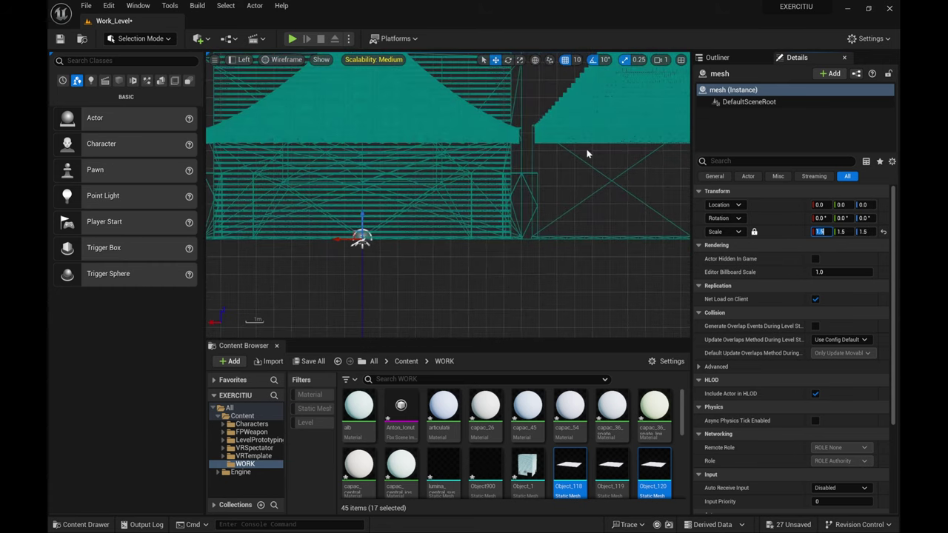
pyautogui.moveTo(588, 150); pyautogui.dragTo(585, 236, button='middle')
pyautogui.click(243, 59)
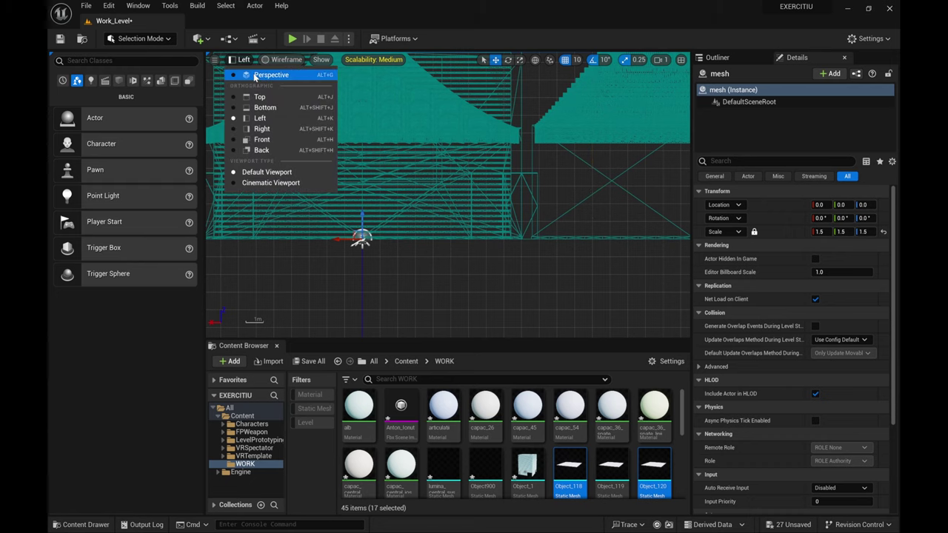
pyautogui.click(255, 75)
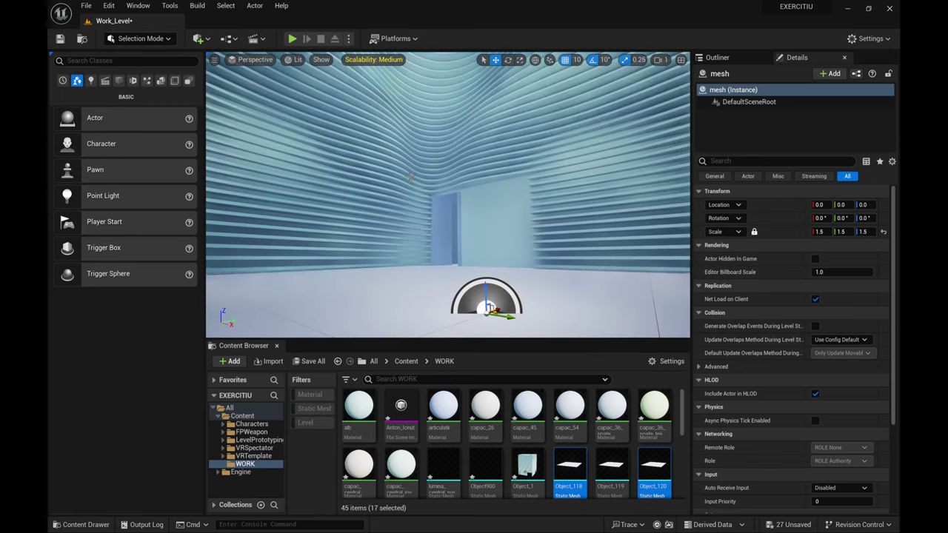
pyautogui.moveTo(448, 222); pyautogui.dragTo(437, 237, button='right')
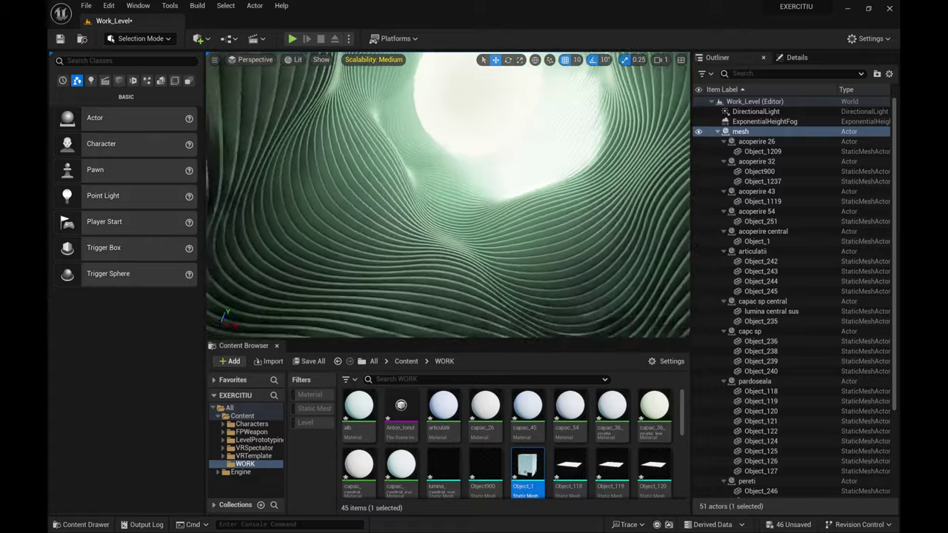
pyautogui.moveTo(448, 193); pyautogui.dragTo(611, 200, button='right')
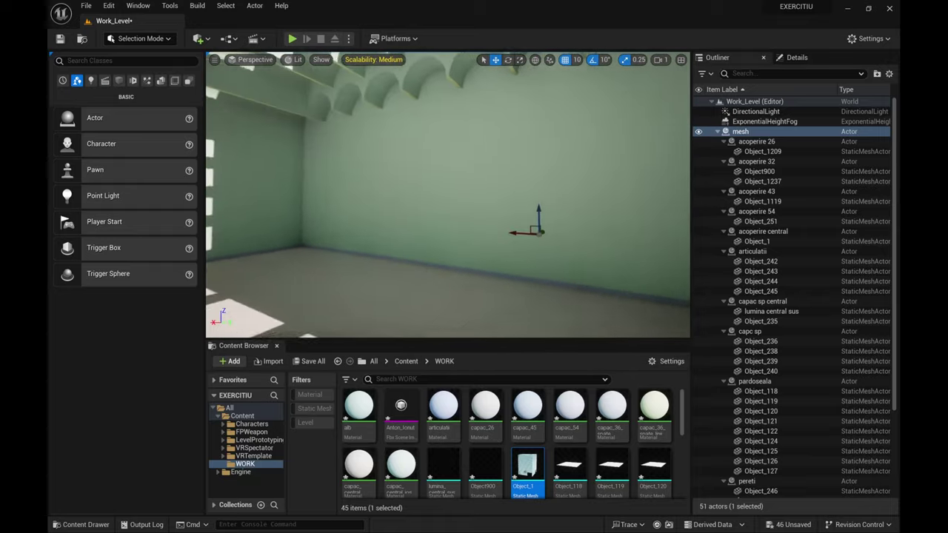
pyautogui.moveTo(451, 194); pyautogui.dragTo(474, 193, button='right')
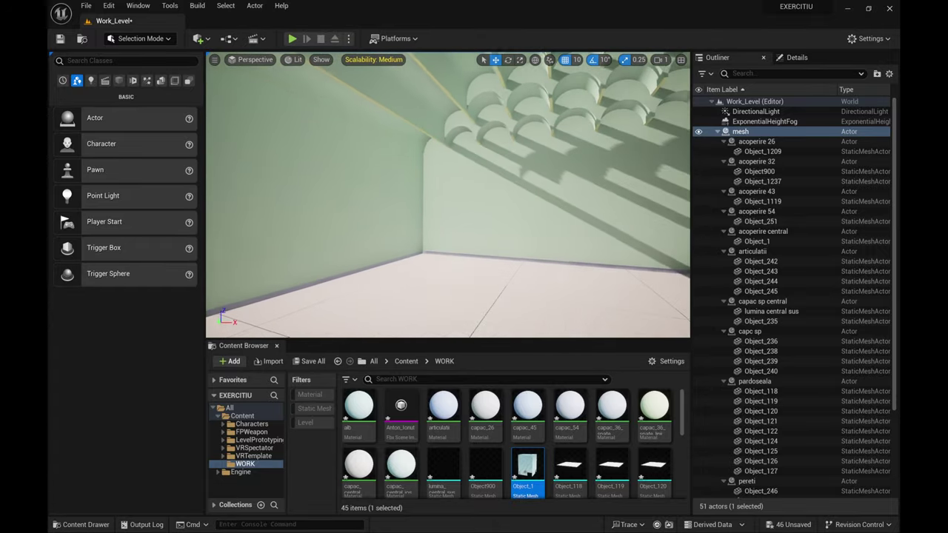
# Step: Enable Two Sided on the alb material in the WORK folder, save the material and close its editor
pyautogui.click(359, 407)
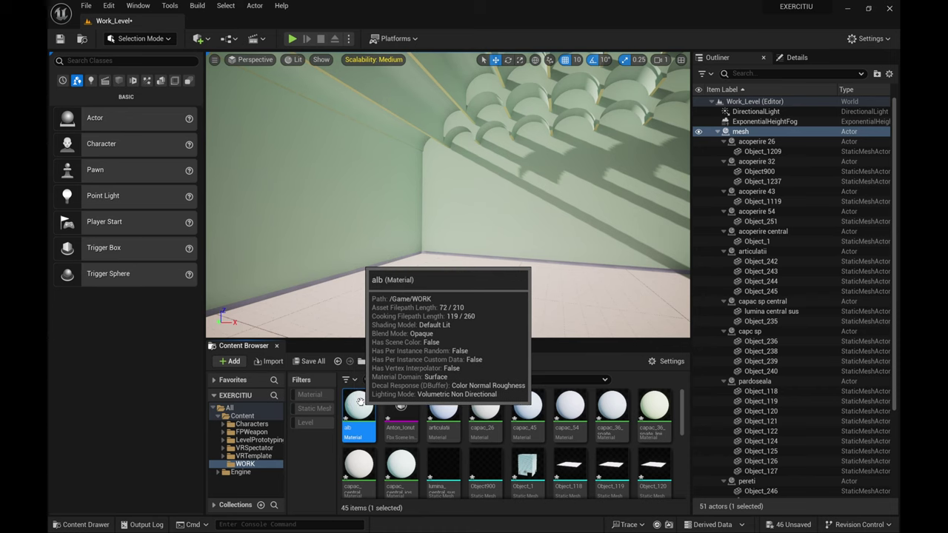
pyautogui.doubleClick(360, 403)
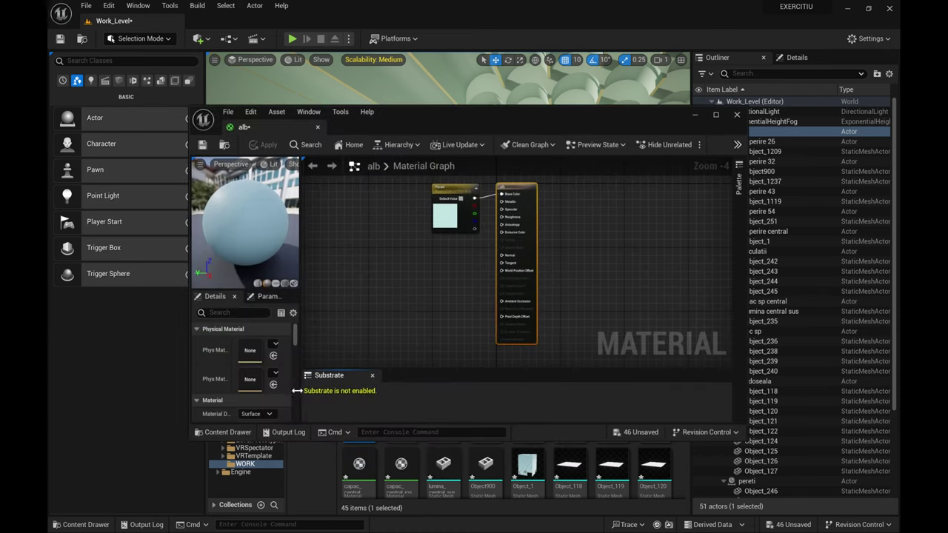
pyautogui.scroll(-3, 206, 368)
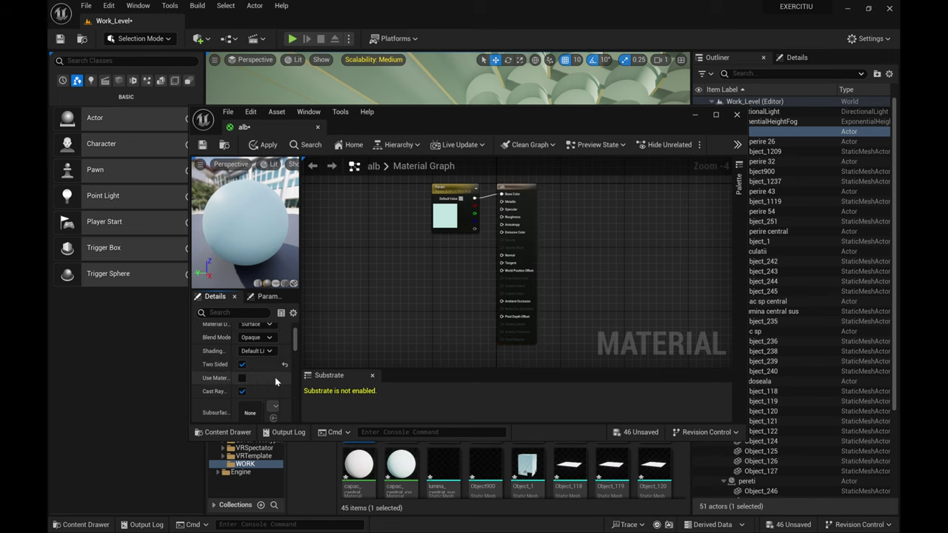
pyautogui.click(242, 364)
pyautogui.click(200, 146)
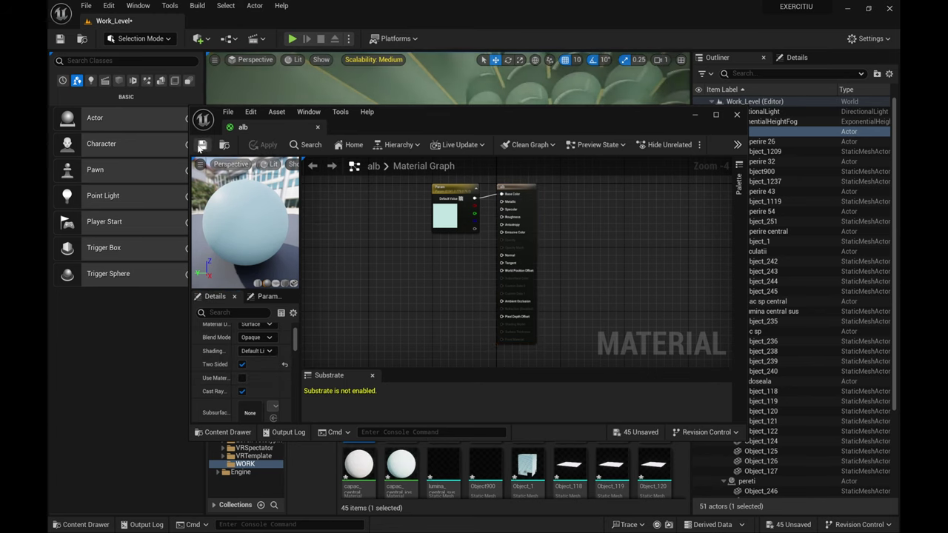
pyautogui.click(317, 128)
# Step: Select the covers lumina central sus, Object_240 and Object_238 together and turn off Visible in their rendering settings
pyautogui.moveTo(413, 224); pyautogui.dragTo(667, 222, button='right')
pyautogui.moveTo(448, 195); pyautogui.dragTo(529, 100, button='right')
pyautogui.press('w')
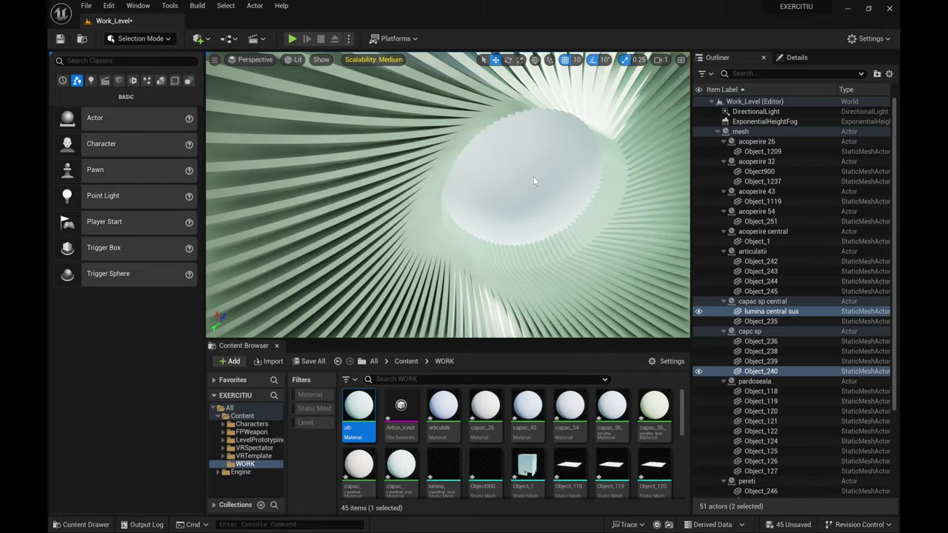
pyautogui.keyDown('ctrl'); pyautogui.click(534, 180); pyautogui.keyUp('ctrl')
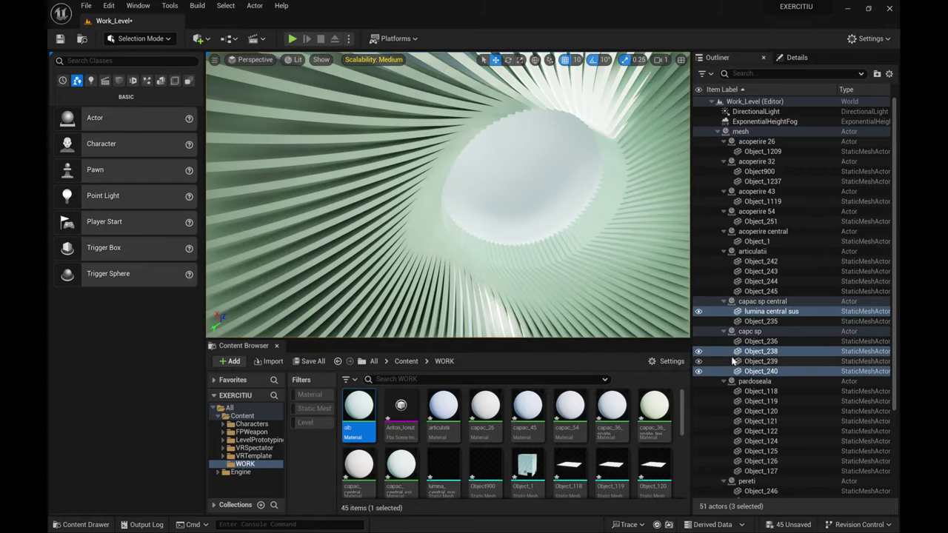
pyautogui.click(700, 354)
pyautogui.click(699, 353)
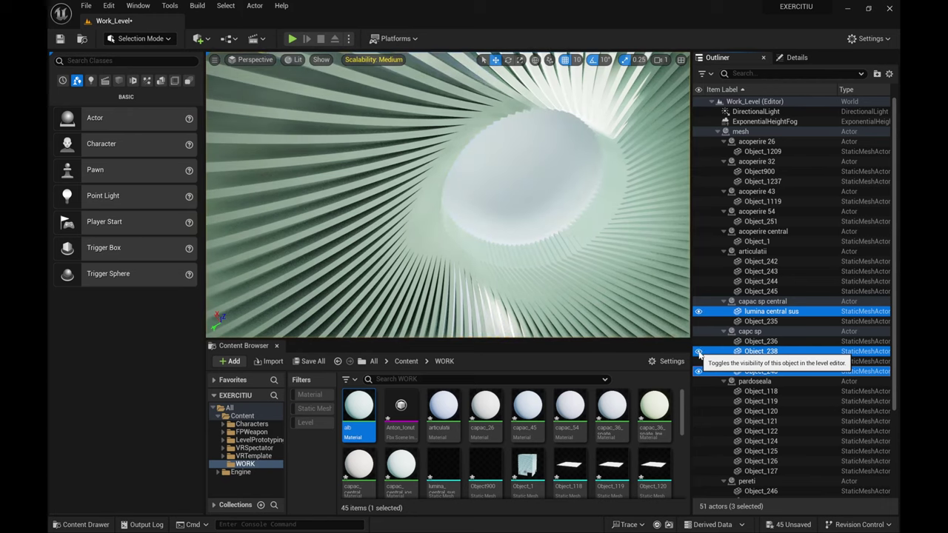
pyautogui.click(795, 58)
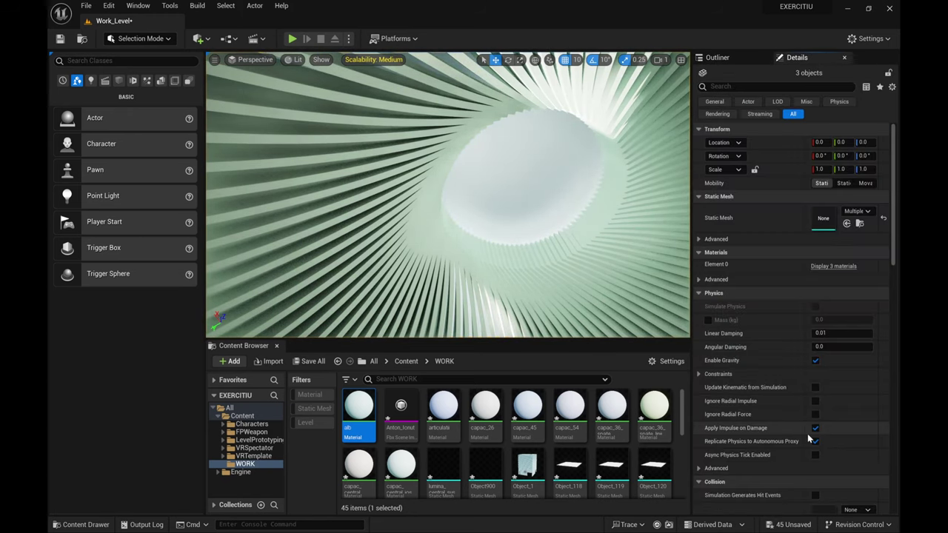
pyautogui.scroll(-3, 814, 414)
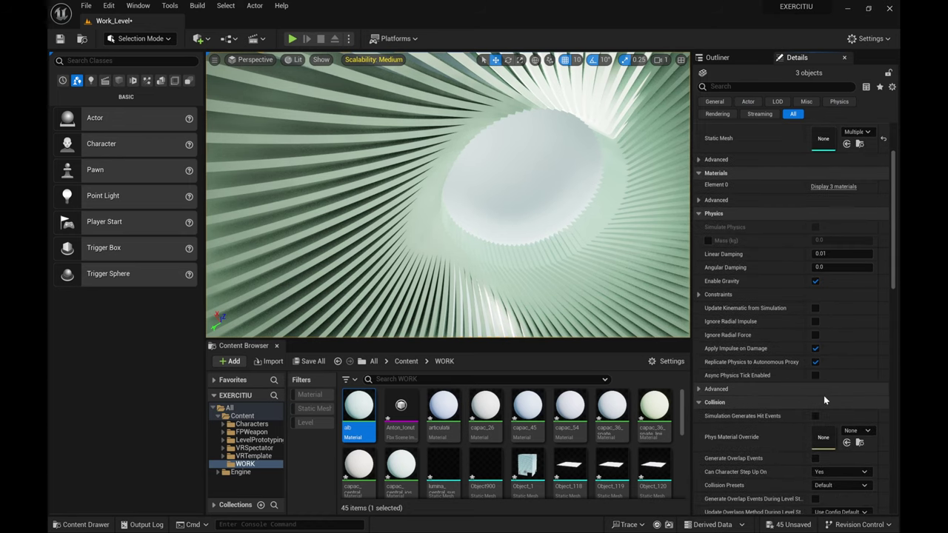
pyautogui.scroll(-9, 830, 385)
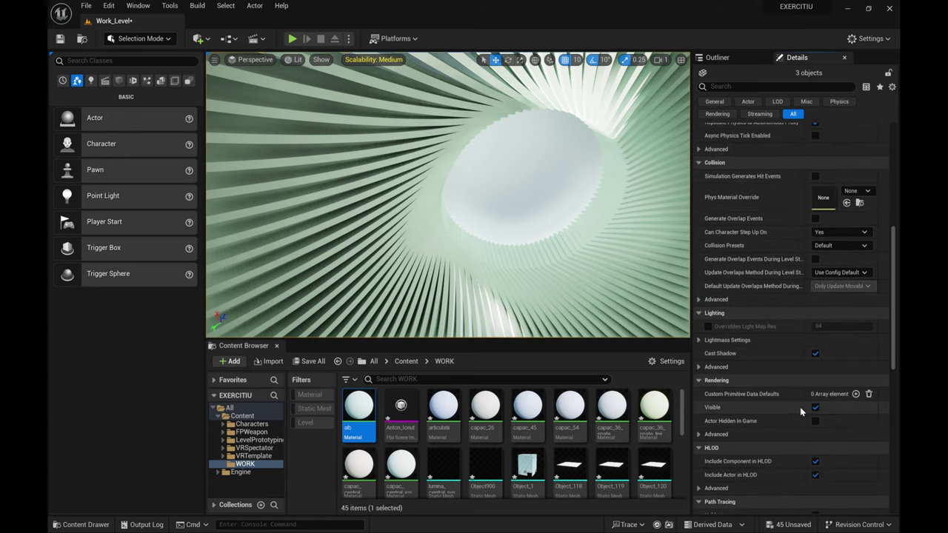
pyautogui.click(815, 407)
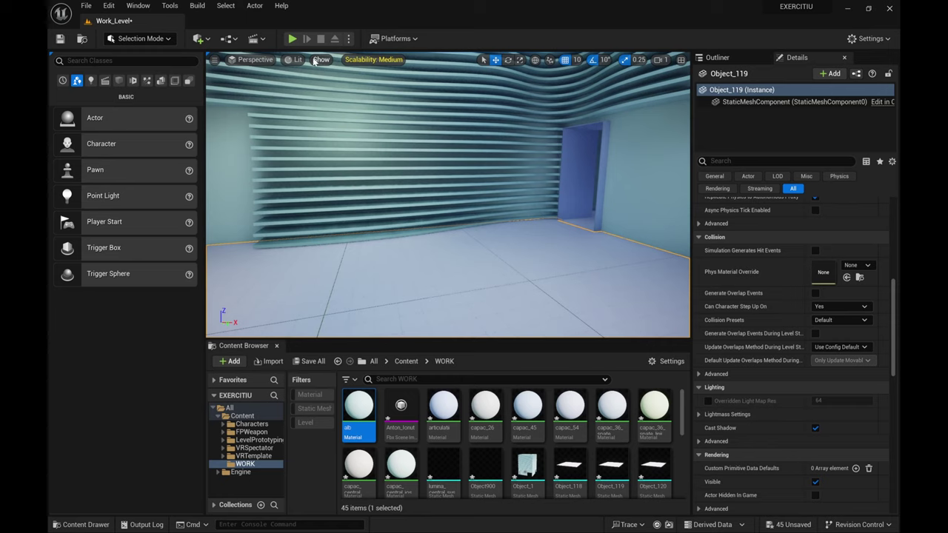
# Step: Check the room in the Player Collision view mode and return the viewport to Lit
pyautogui.click(295, 60)
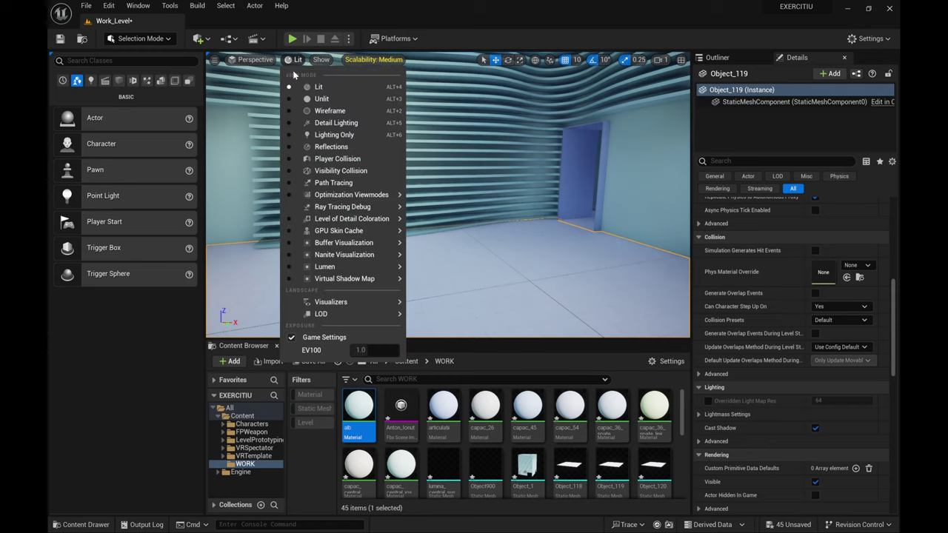
pyautogui.click(314, 157)
pyautogui.click(306, 60)
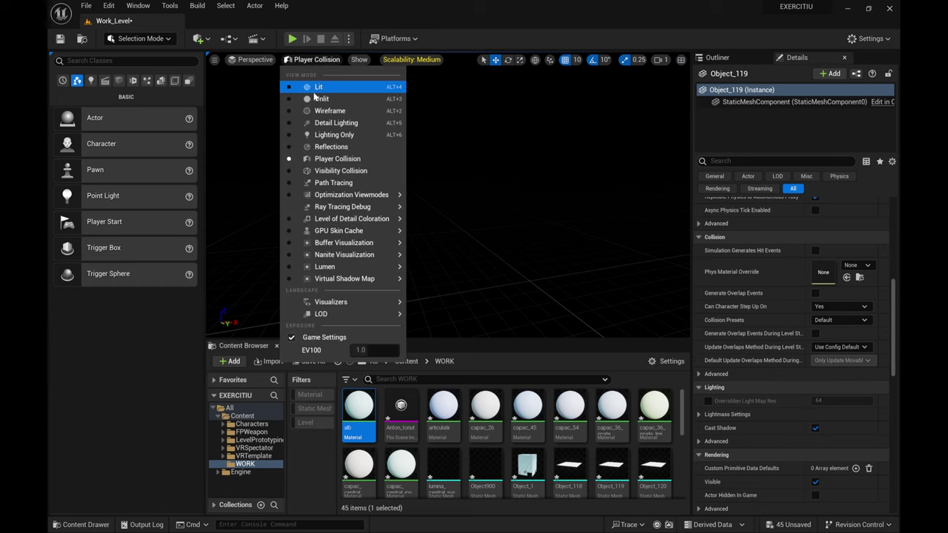
pyautogui.click(319, 87)
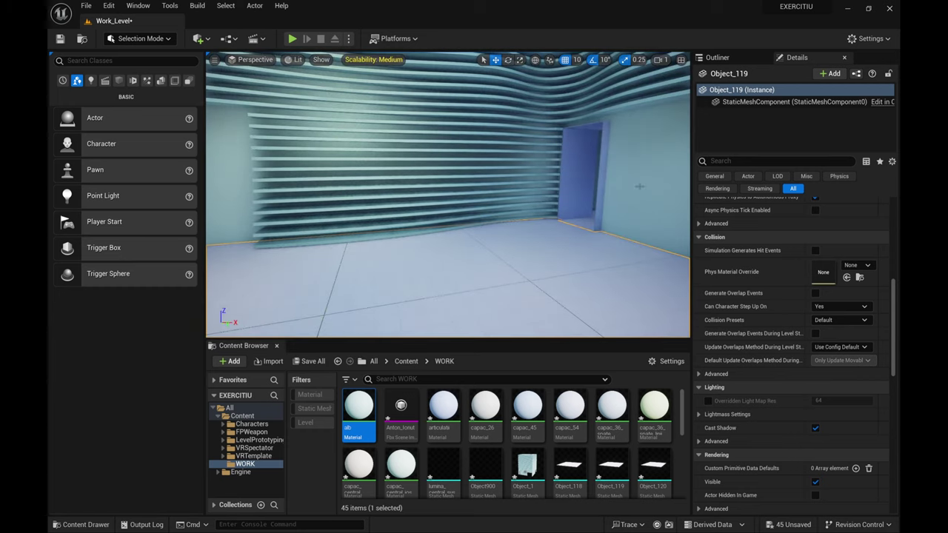
# Step: Select the floor mesh Object_119 under pardoseala and frame it in the viewport
pyautogui.click(716, 58)
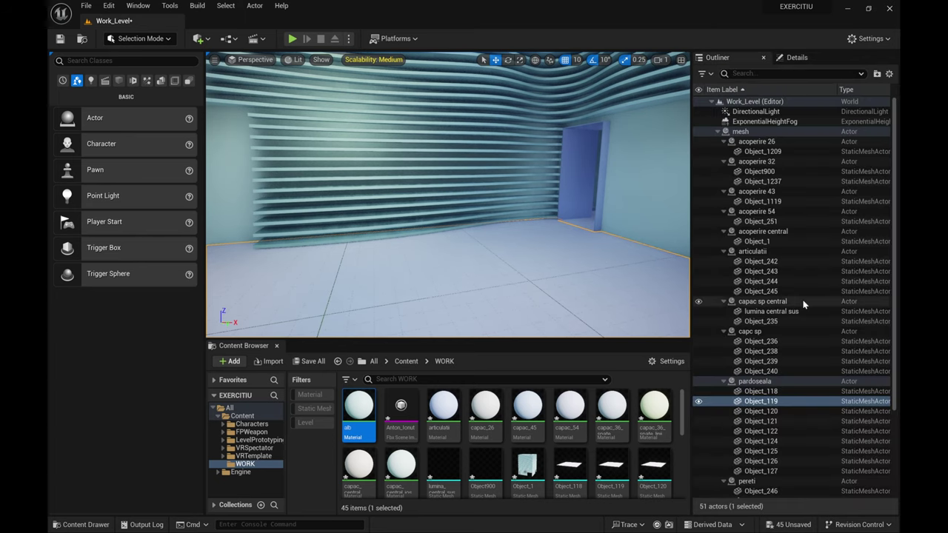
pyautogui.click(819, 59)
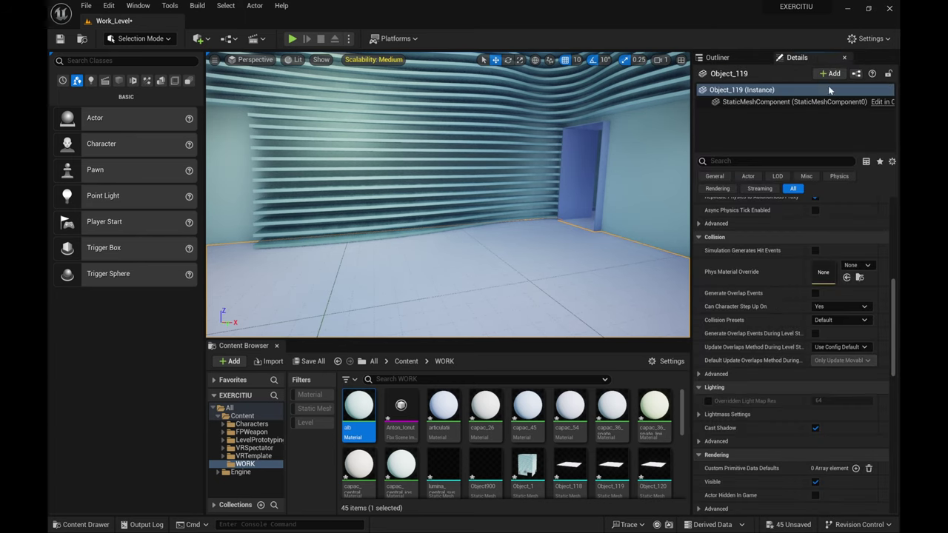
pyautogui.click(715, 58)
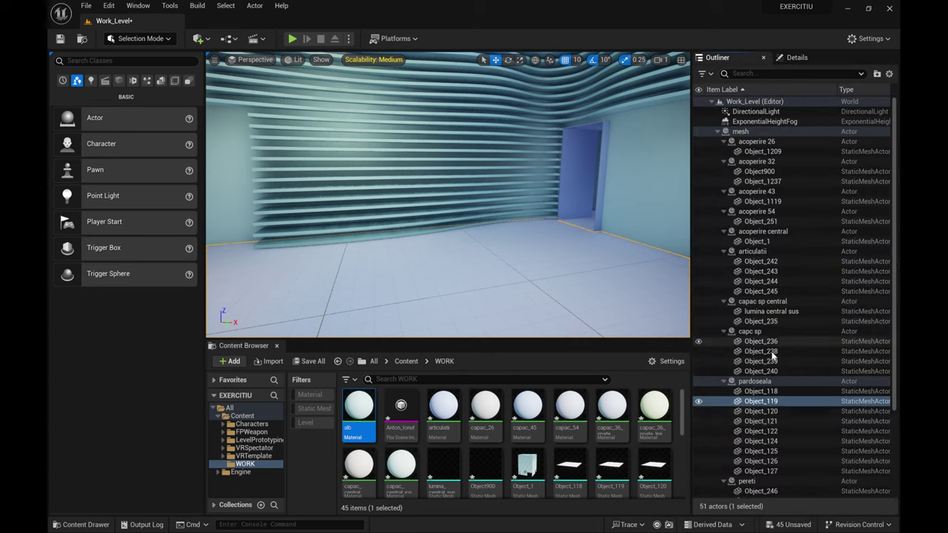
pyautogui.doubleClick(761, 405)
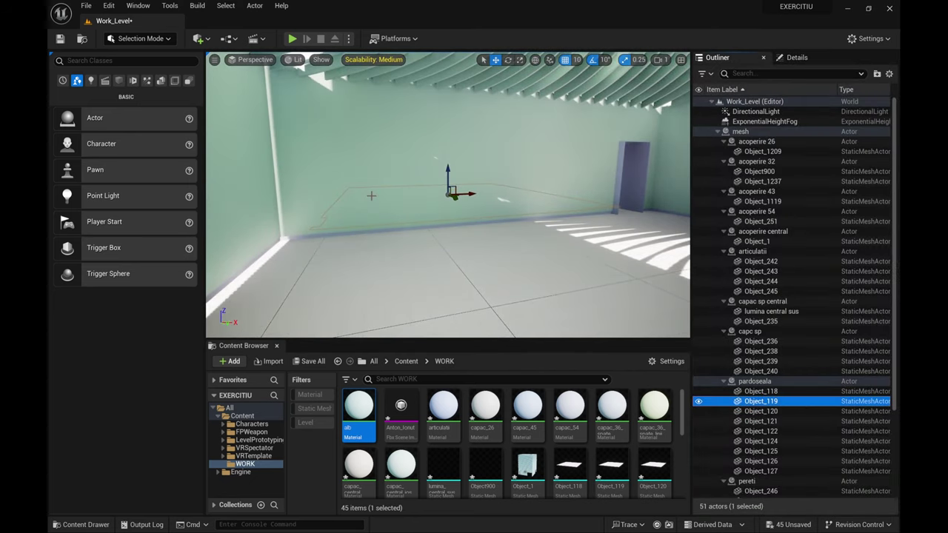
pyautogui.moveTo(281, 119); pyautogui.dragTo(293, 95, button='right')
pyautogui.press('f')
pyautogui.press('w')
pyautogui.moveTo(534, 241)
pyautogui.mouseDown(button='right')
pyautogui.moveTo(552, 222)
pyautogui.moveTo(574, 241)
pyautogui.moveTo(534, 241)
pyautogui.mouseUp(button='right')
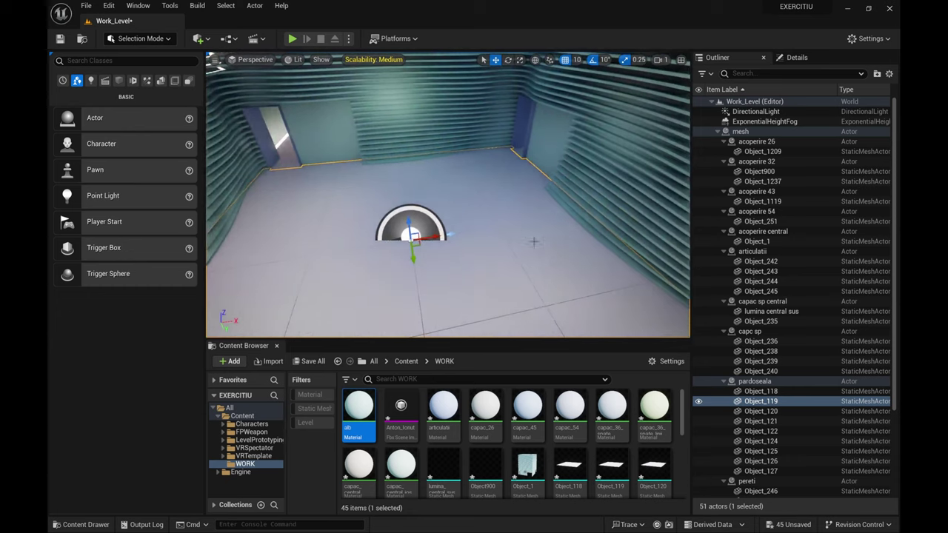
# Step: Edit Object_119's static mesh, setting Collision Complexity to Use Complex Collision As Simple, then save it and close its editor
pyautogui.rightClick(770, 402)
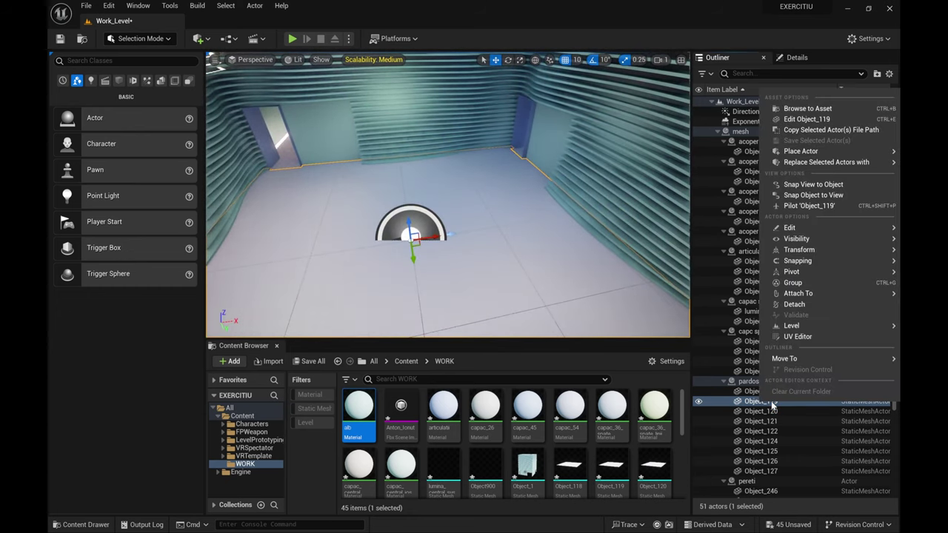
pyautogui.click(807, 119)
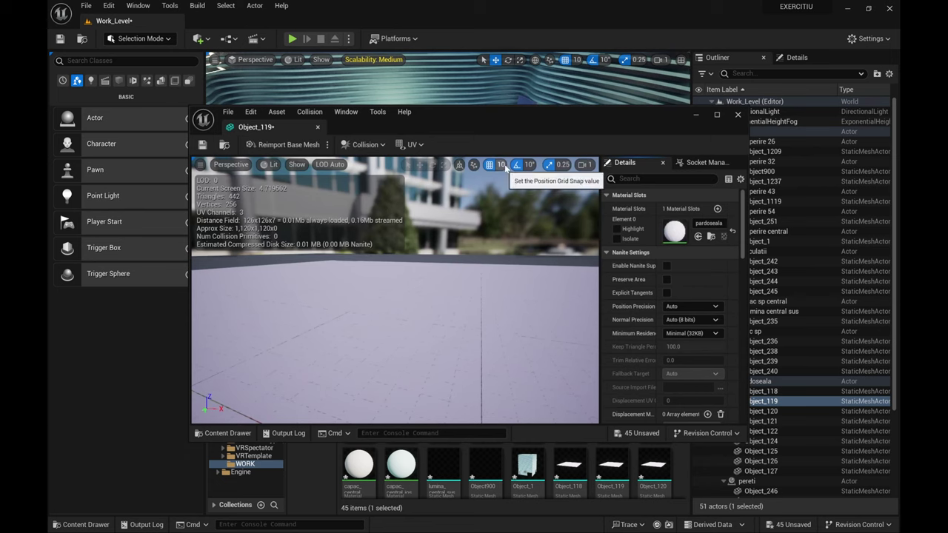
pyautogui.click(647, 179)
pyautogui.write('c')
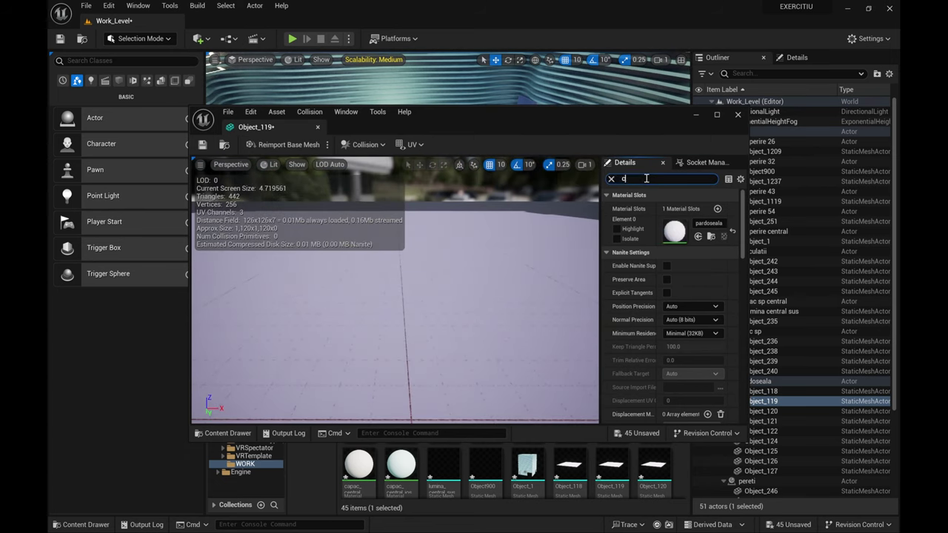
pyautogui.write('omplexit')
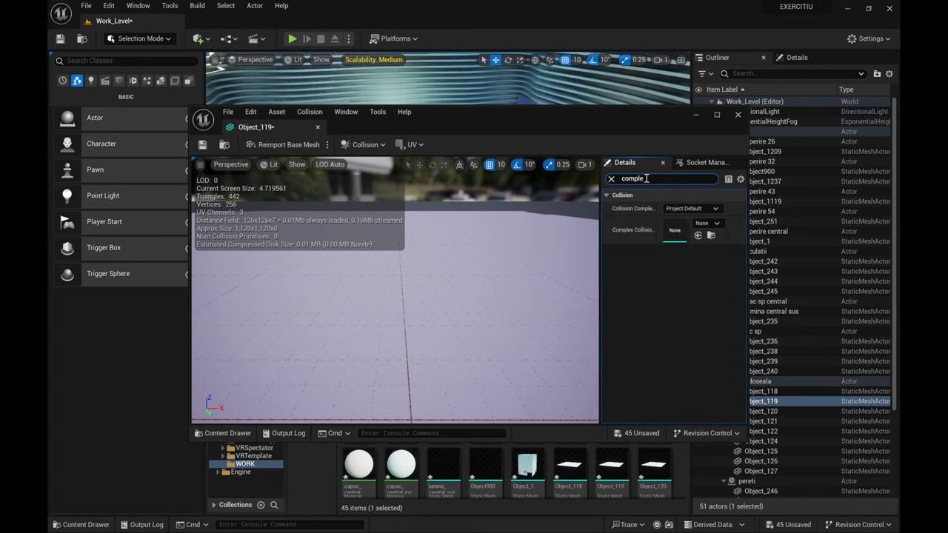
pyautogui.click(702, 208)
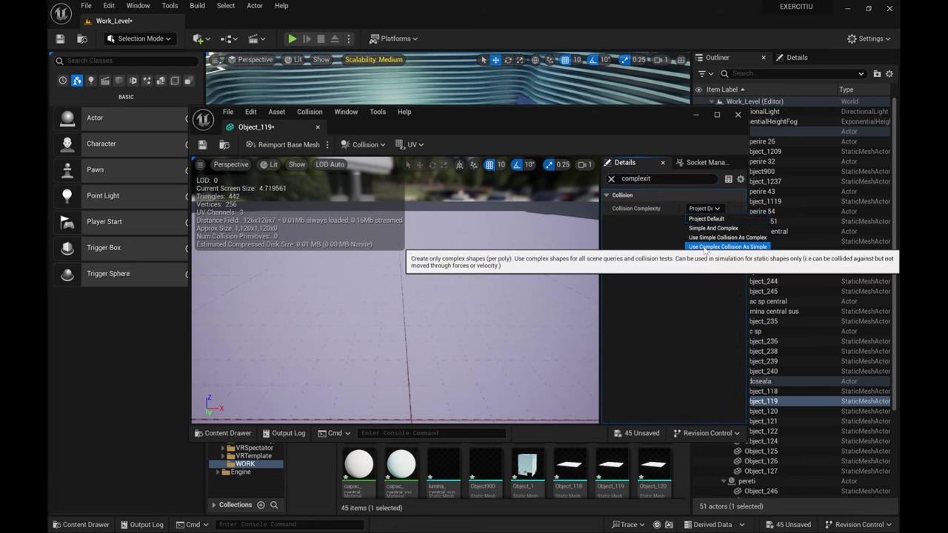
pyautogui.click(725, 247)
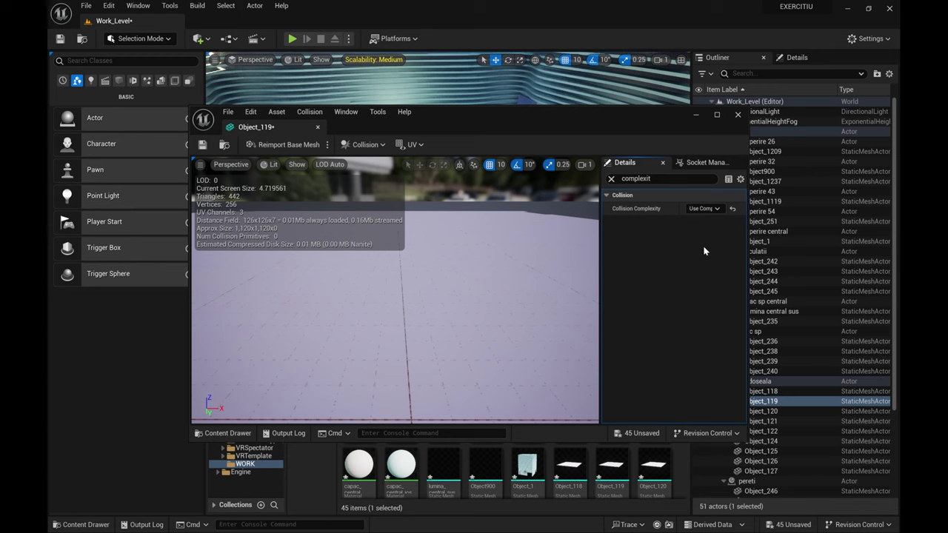
pyautogui.click(204, 147)
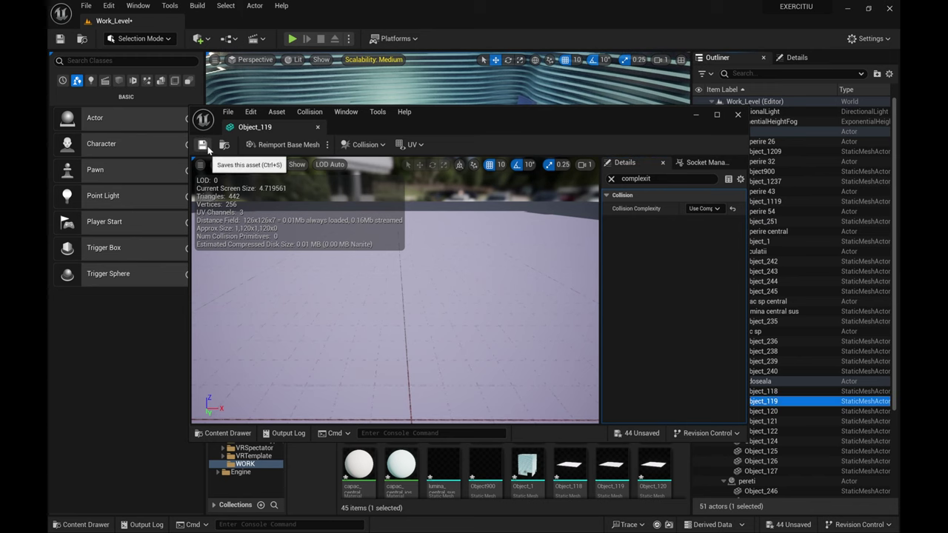
pyautogui.click(317, 127)
# Step: Inspect the collision of floor mesh Object_119 in the Player Collision view mode, then restore the Lit view
pyautogui.moveTo(392, 179); pyautogui.dragTo(336, 105, button='right')
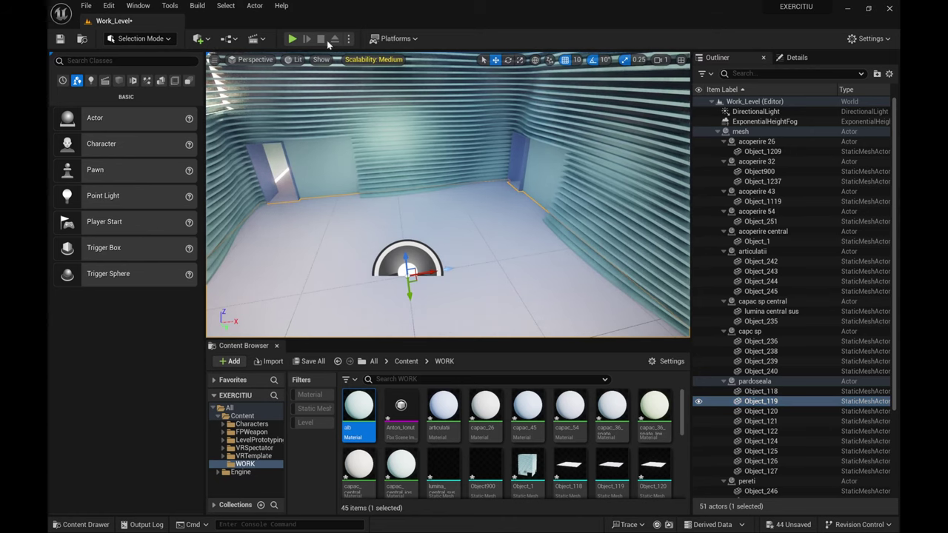
pyautogui.click(299, 62)
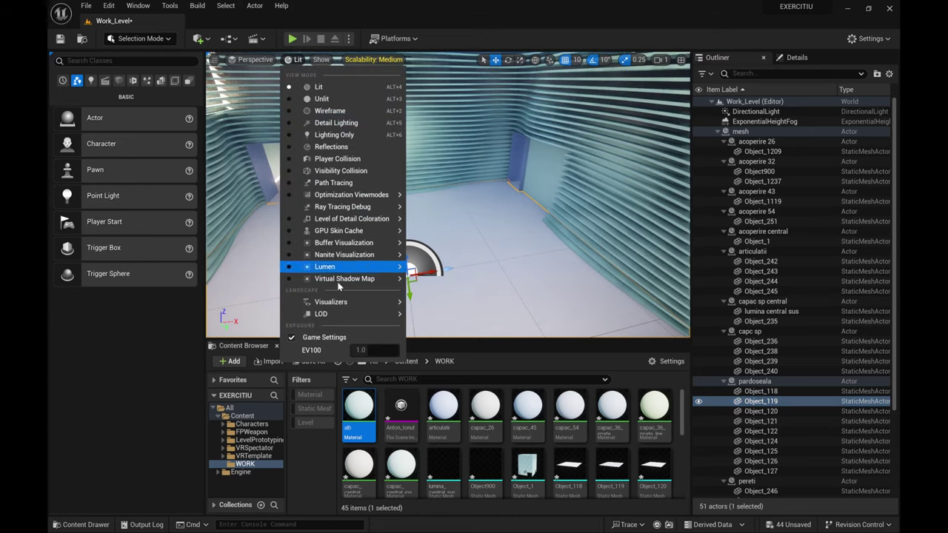
pyautogui.moveTo(341, 303)
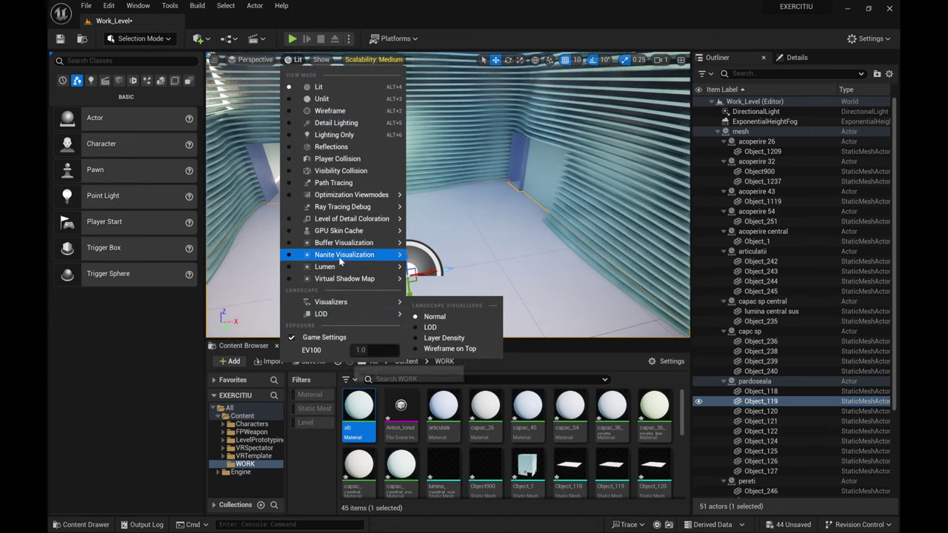
pyautogui.moveTo(342, 245)
pyautogui.click(341, 159)
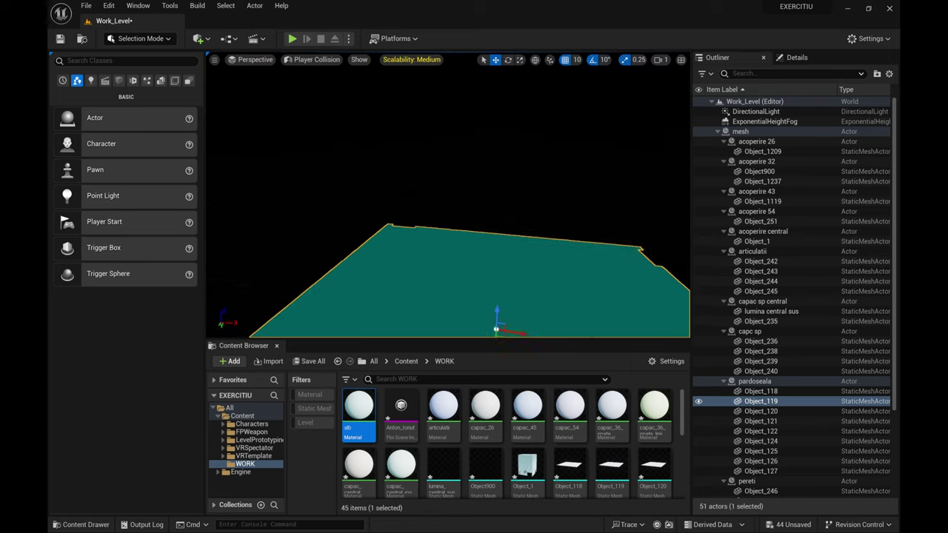
pyautogui.moveTo(286, 137); pyautogui.dragTo(293, 147, button='right')
pyautogui.click(301, 64)
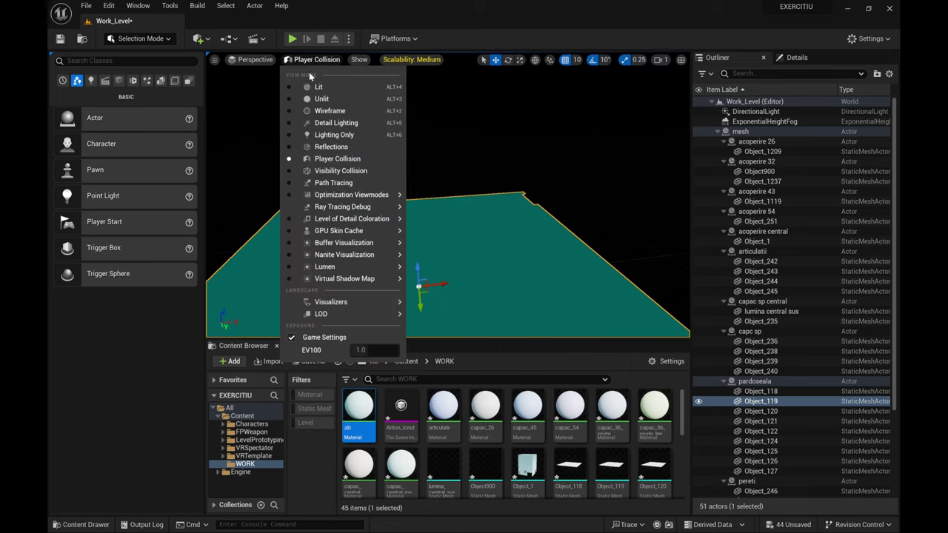
pyautogui.click(319, 84)
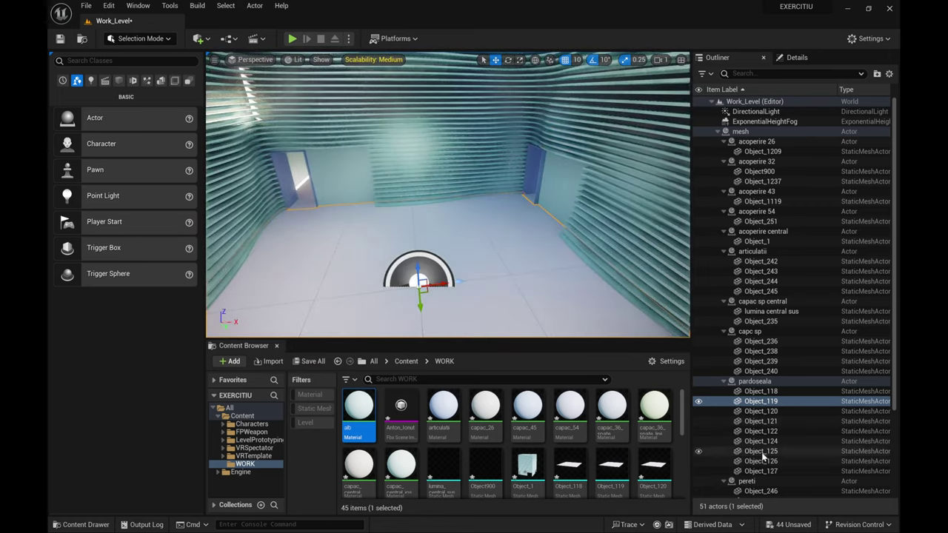
# Step: Select all pardoseala meshes except Object_119, together with pereti meshes Object_246 to Object_250 and articulatii meshes Object_242 to Object_245
pyautogui.click(763, 392)
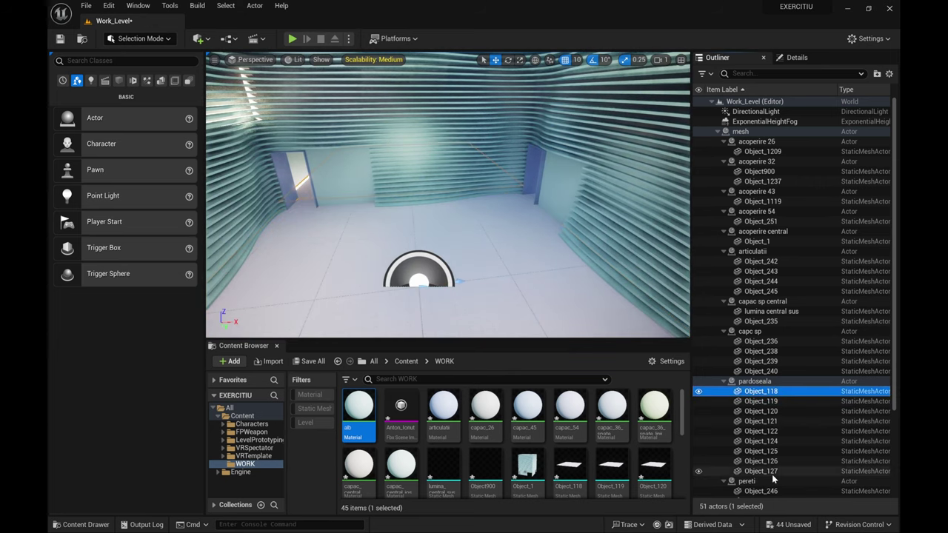
pyautogui.keyDown('shift'); pyautogui.click(771, 471); pyautogui.keyUp('shift')
pyautogui.keyDown('ctrl'); pyautogui.click(770, 402); pyautogui.keyUp('ctrl')
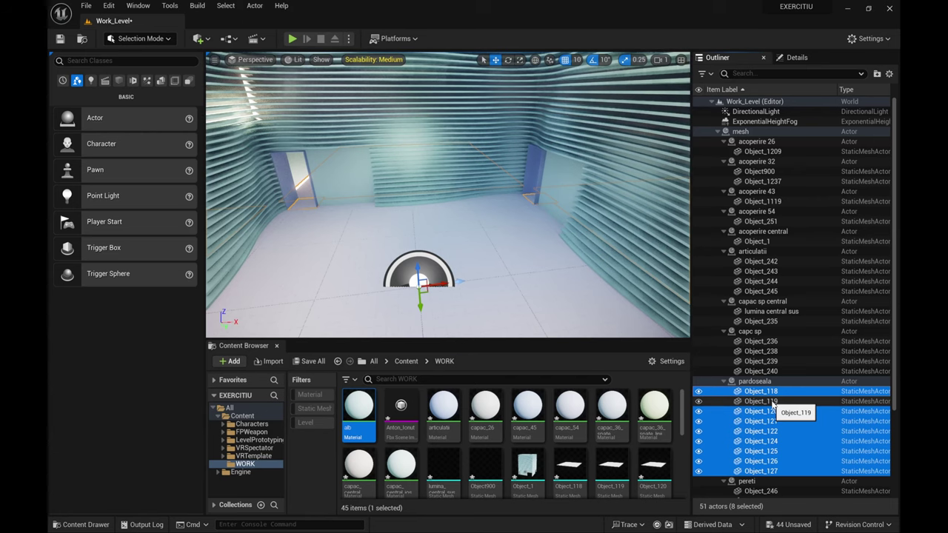
pyautogui.scroll(-5, 770, 401)
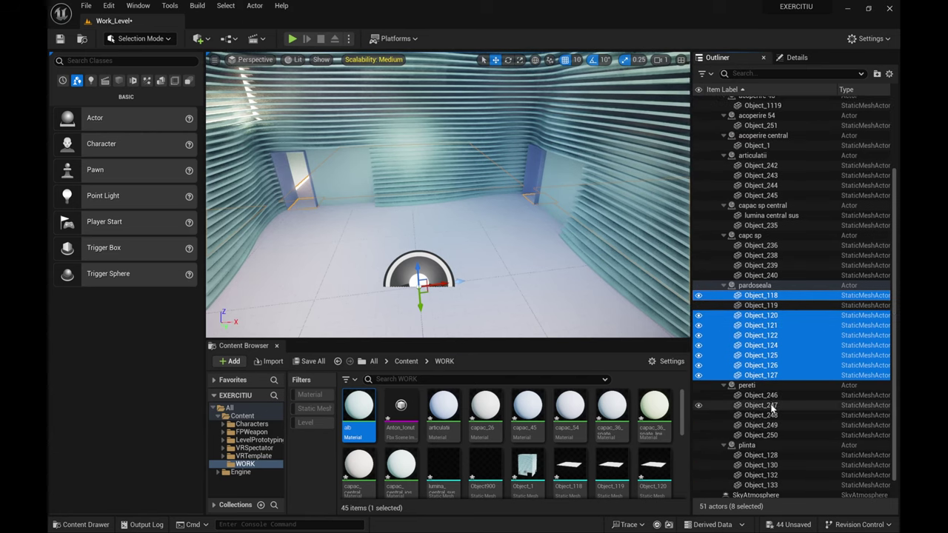
pyautogui.keyDown('ctrl'); pyautogui.click(776, 397); pyautogui.keyUp('ctrl')
pyautogui.keyDown('shift'); pyautogui.click(766, 435); pyautogui.keyUp('shift')
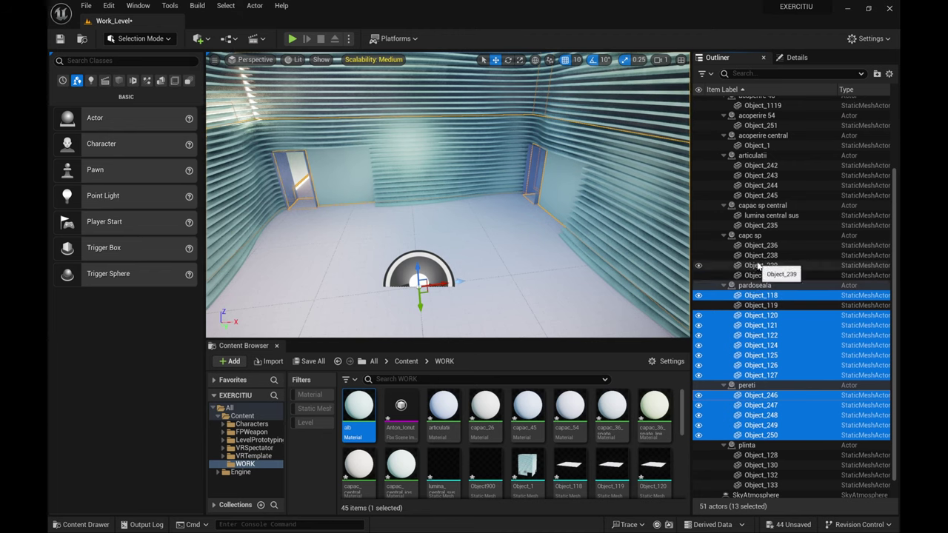
pyautogui.keyDown('ctrl'); pyautogui.click(760, 168); pyautogui.keyUp('ctrl')
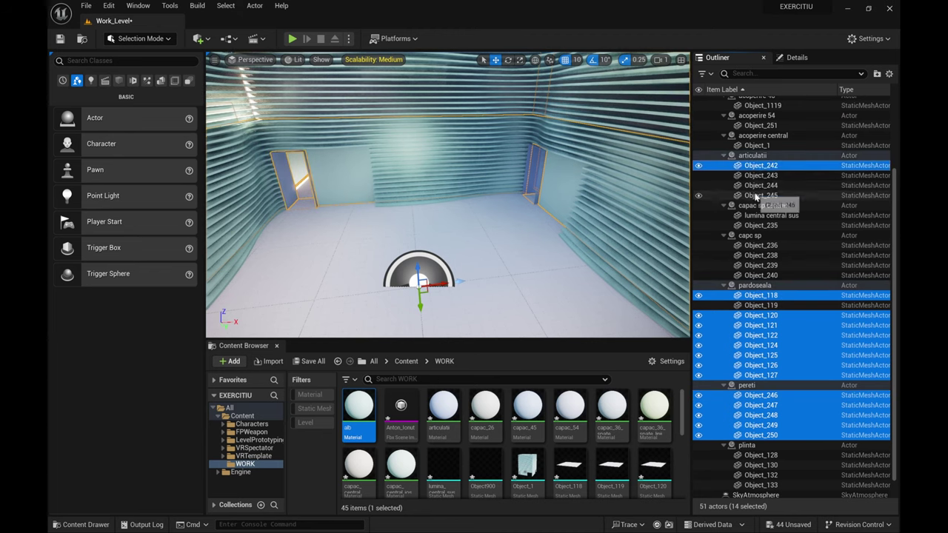
pyautogui.keyDown('shift'); pyautogui.click(757, 195); pyautogui.keyUp('shift')
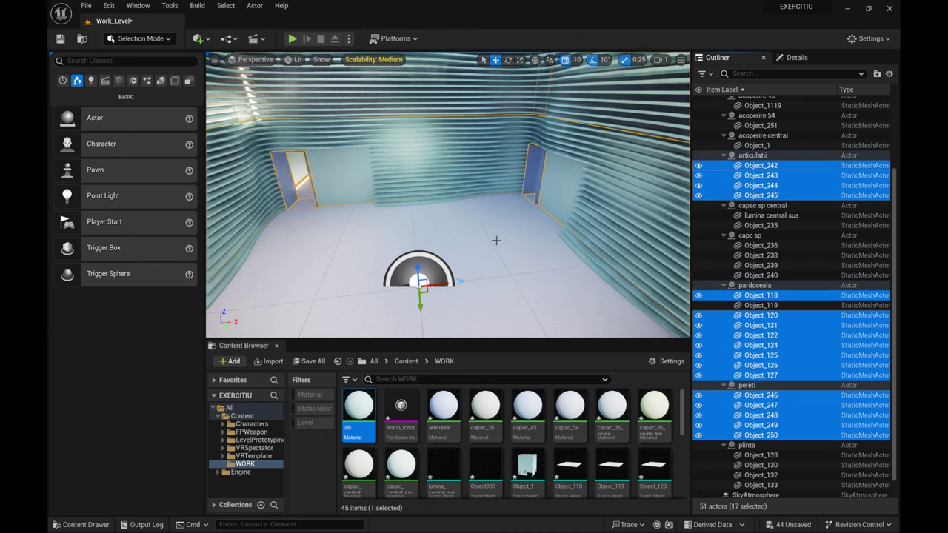
# Step: Browse to the selected actors' static mesh assets and open them together for bulk editing in the Property Matrix
pyautogui.rightClick(772, 345)
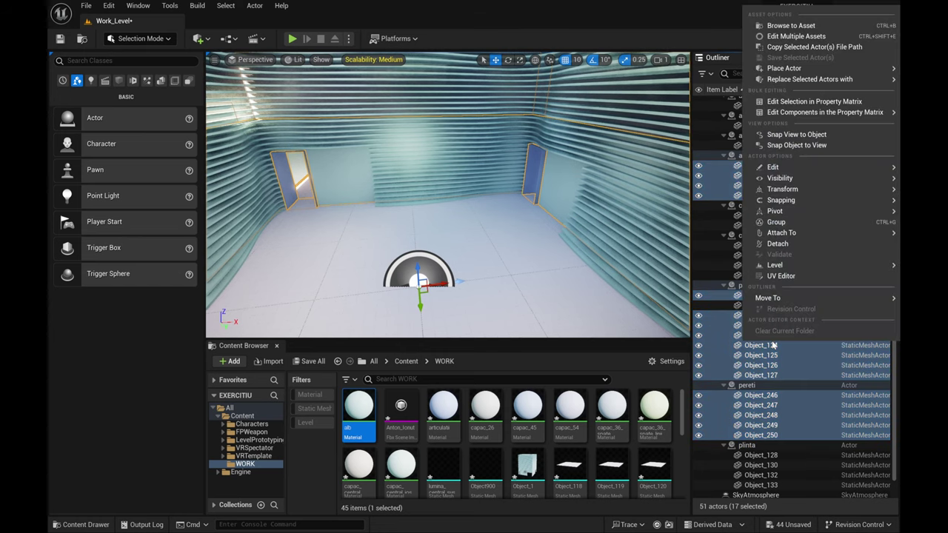
pyautogui.click(791, 26)
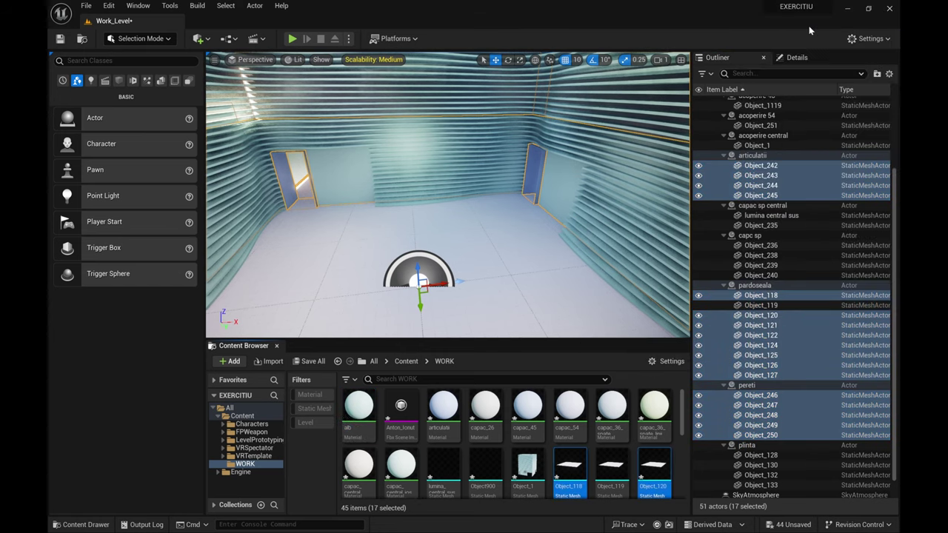
pyautogui.rightClick(565, 467)
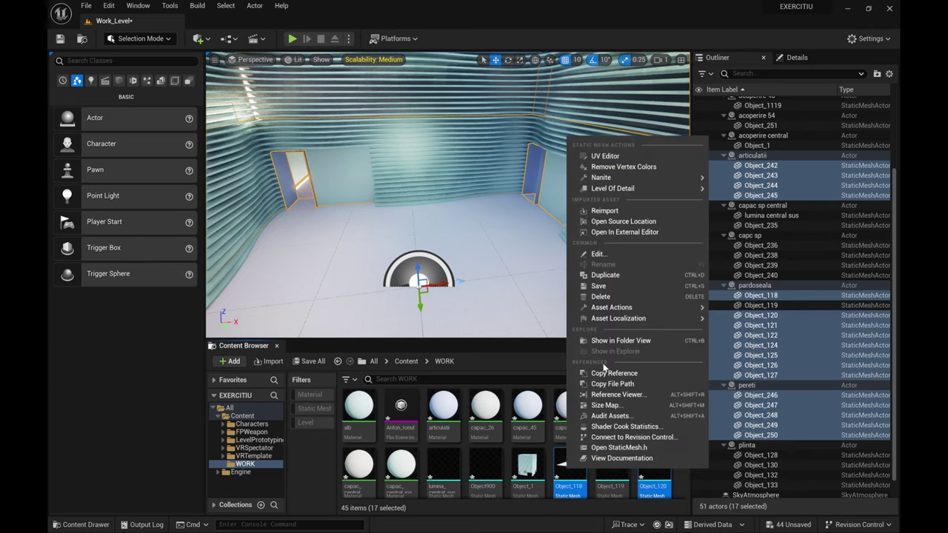
pyautogui.moveTo(612, 319)
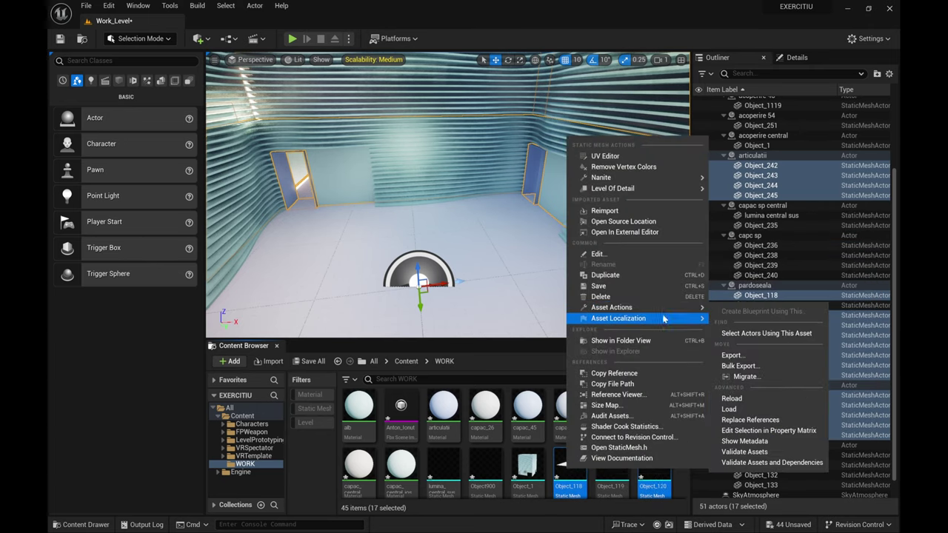
pyautogui.click(770, 430)
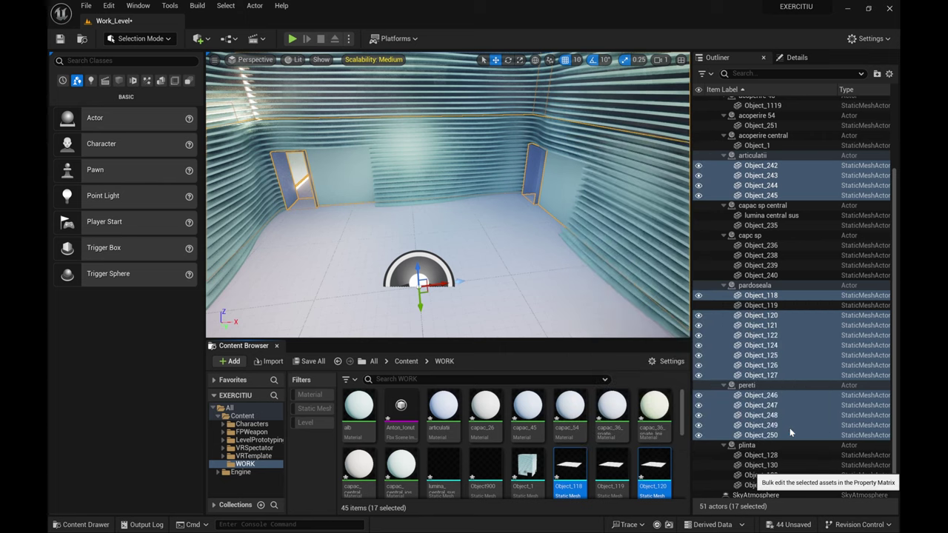
# Step: Set Collision Complexity to Use Complex Collision As Simple for all the listed static meshes, then save them and close the Property Matrix
pyautogui.click(586, 178)
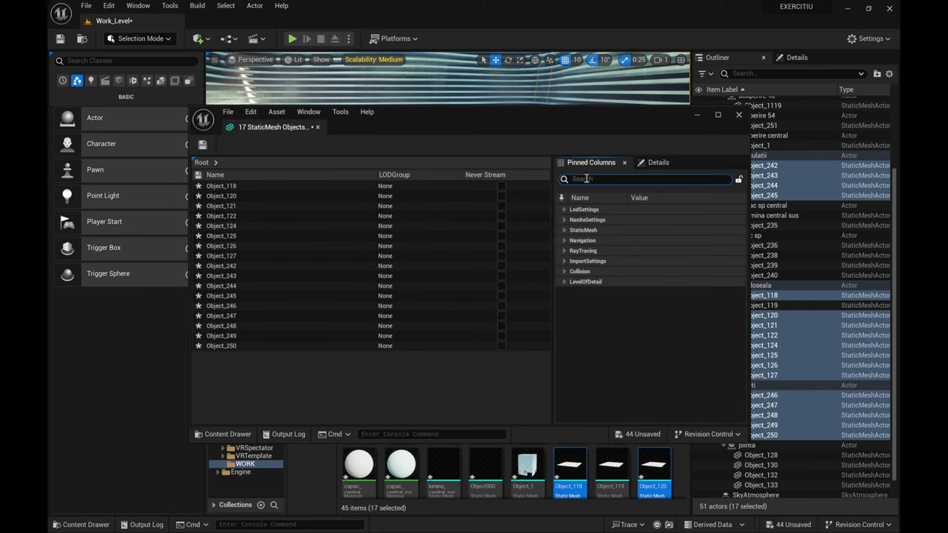
pyautogui.write('conpl')
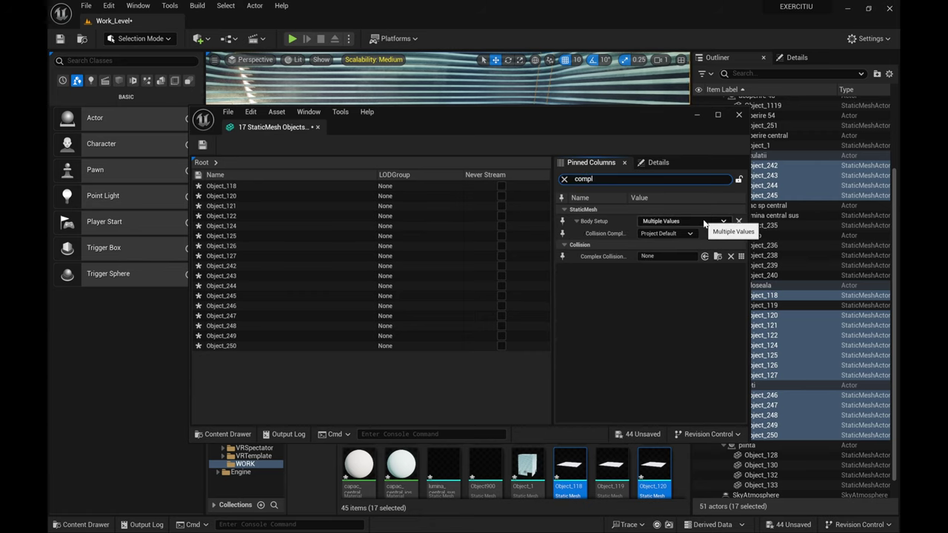
pyautogui.click(666, 233)
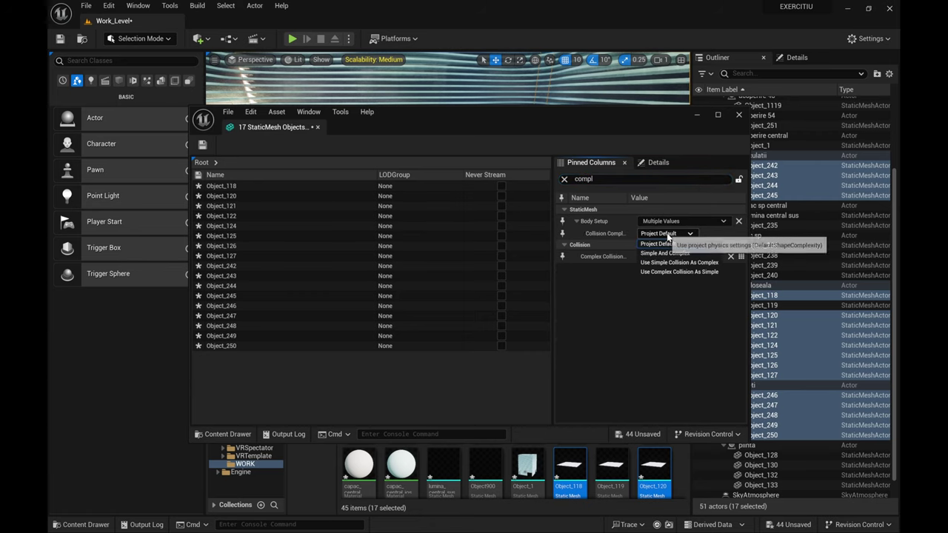
pyautogui.click(652, 273)
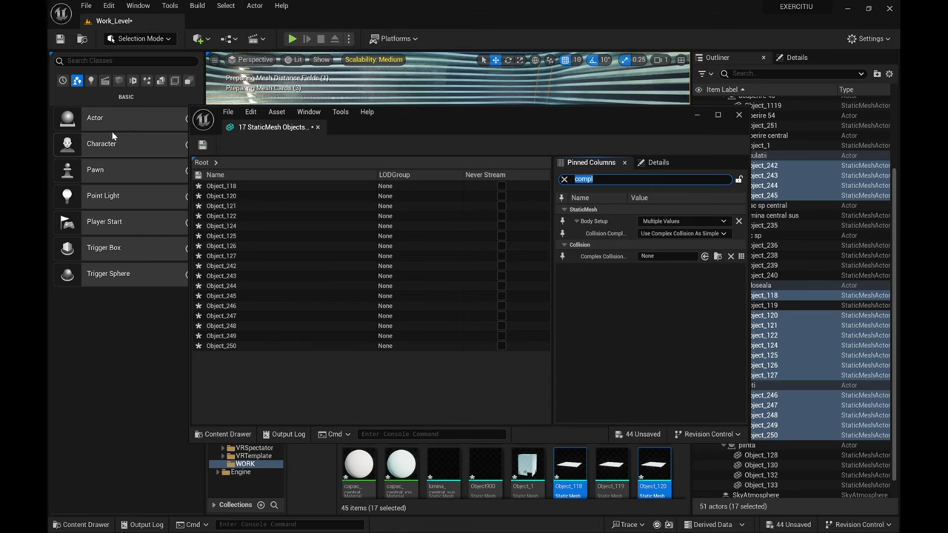
pyautogui.click(202, 146)
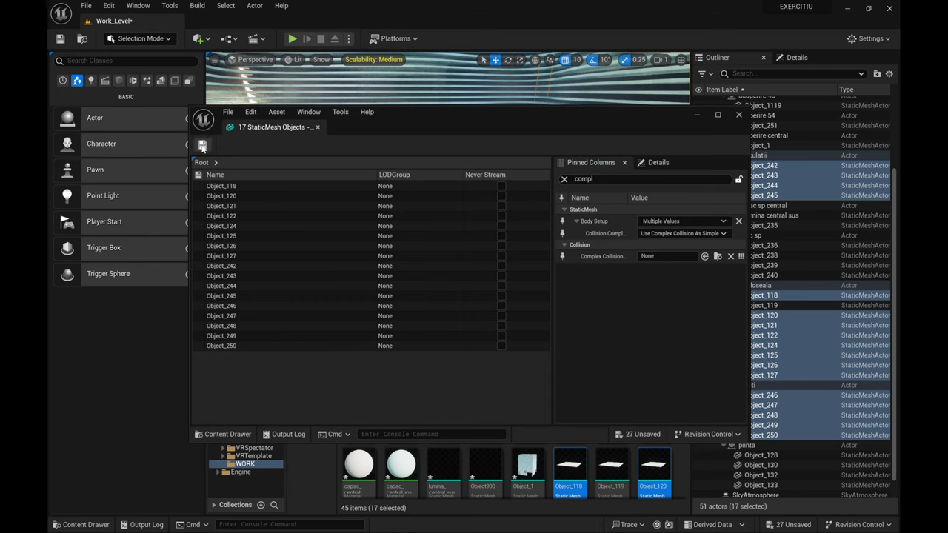
pyautogui.click(738, 115)
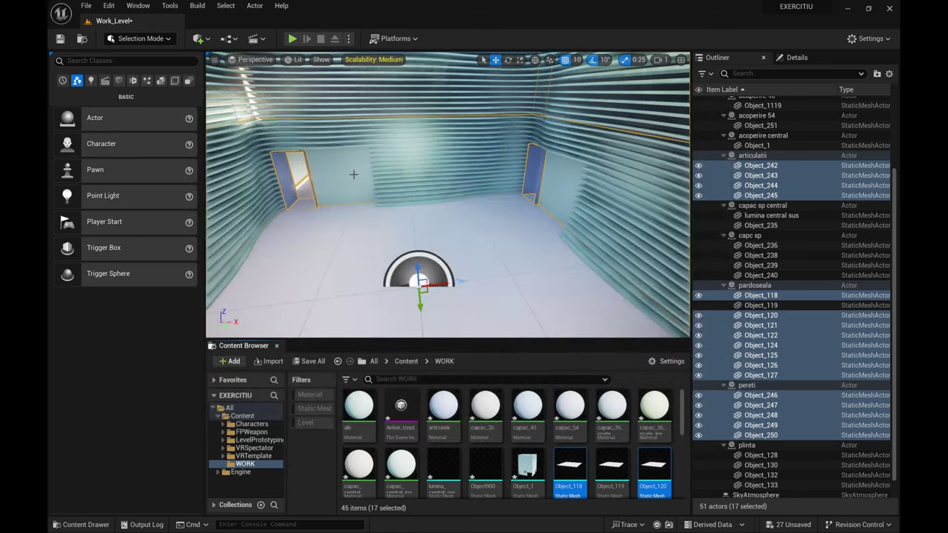
# Step: Inspect the collision of the building's floors and walls from outside in the Player Collision view mode, then restore the Lit view
pyautogui.click(297, 59)
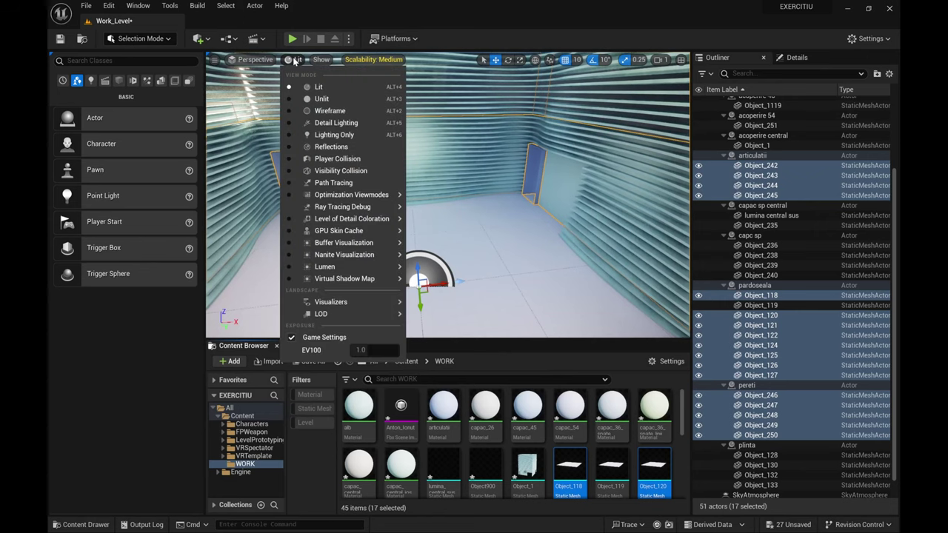
pyautogui.click(323, 154)
pyautogui.press('s')
pyautogui.moveTo(334, 184); pyautogui.dragTo(474, 241, button='right')
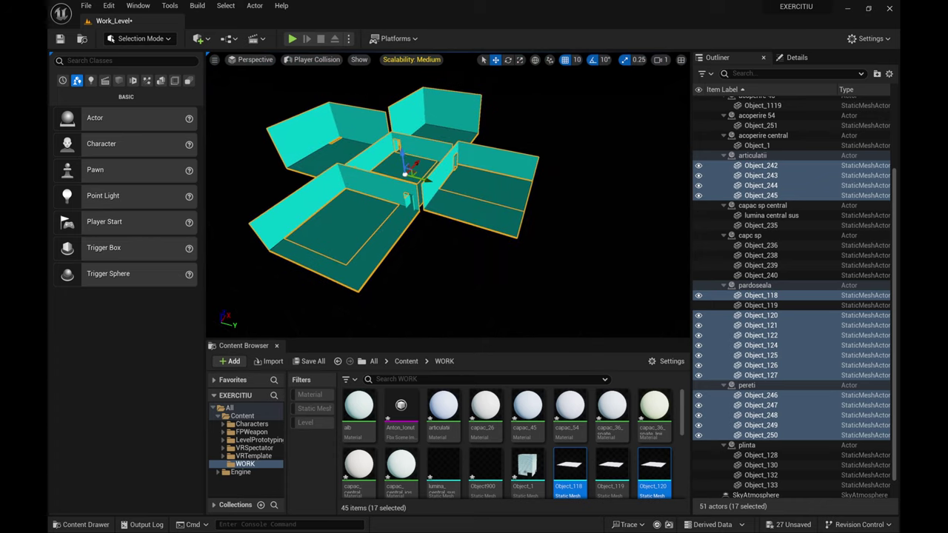
pyautogui.click(320, 62)
pyautogui.click(319, 88)
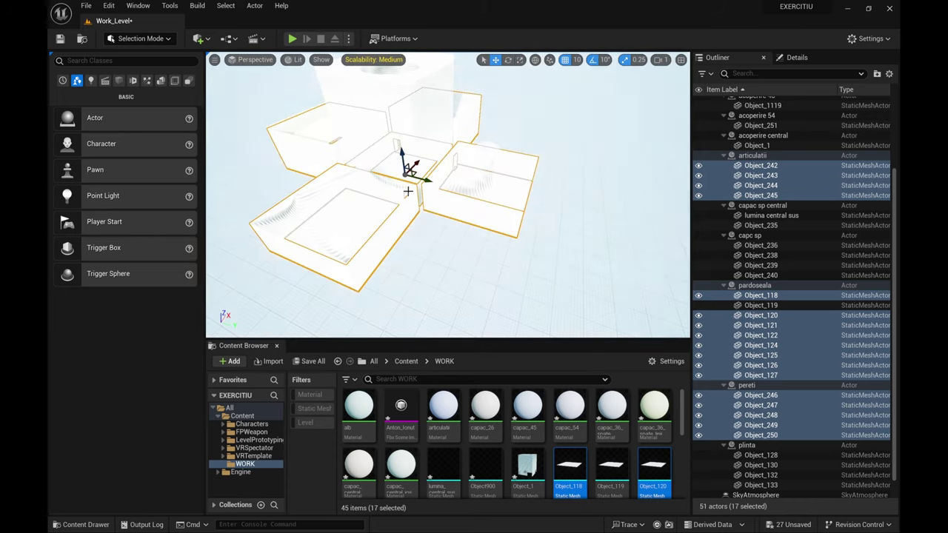
pyautogui.moveTo(405, 188); pyautogui.dragTo(396, 174, button='right')
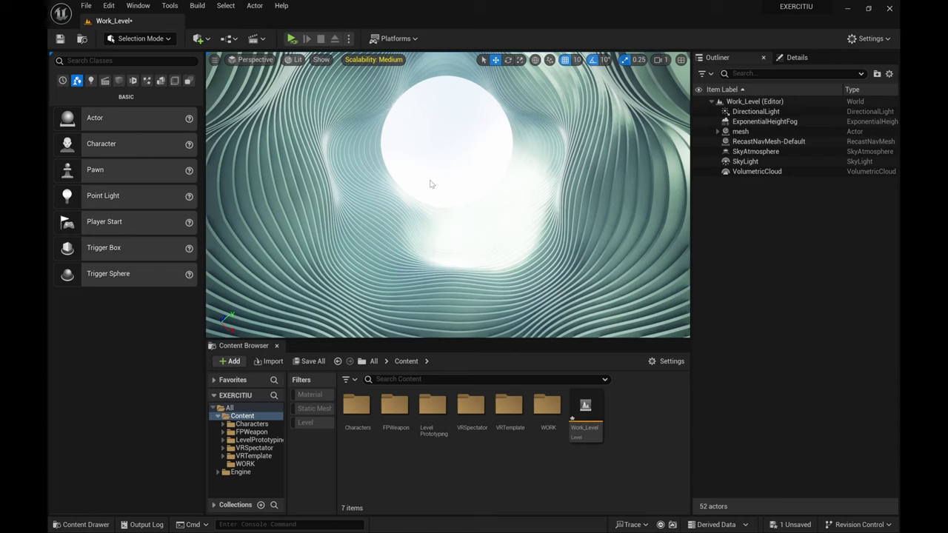
# Step: Add a Nav Mesh Bounds Volume to the level, reset its location to the origin and display the navigation mesh
pyautogui.moveTo(431, 185); pyautogui.dragTo(299, 147, button='right')
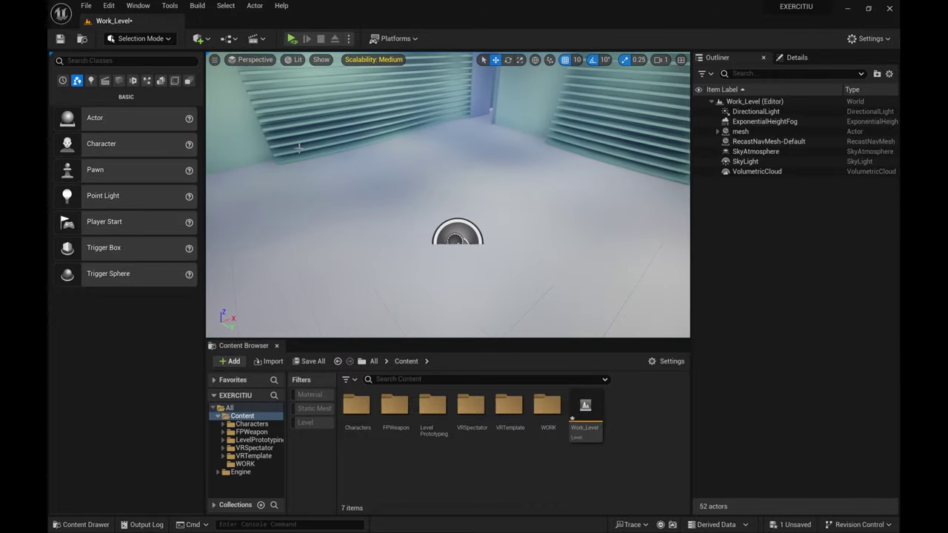
pyautogui.click(207, 37)
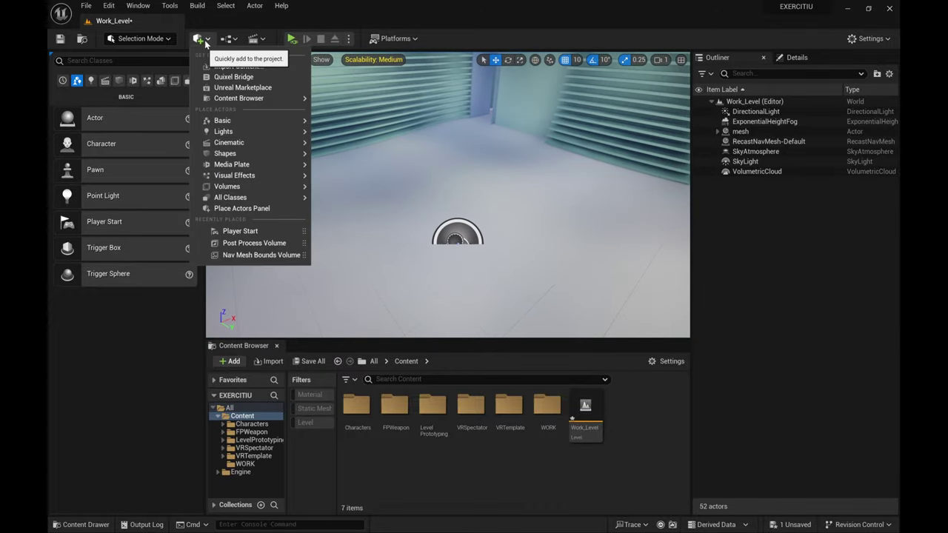
pyautogui.moveTo(250, 187)
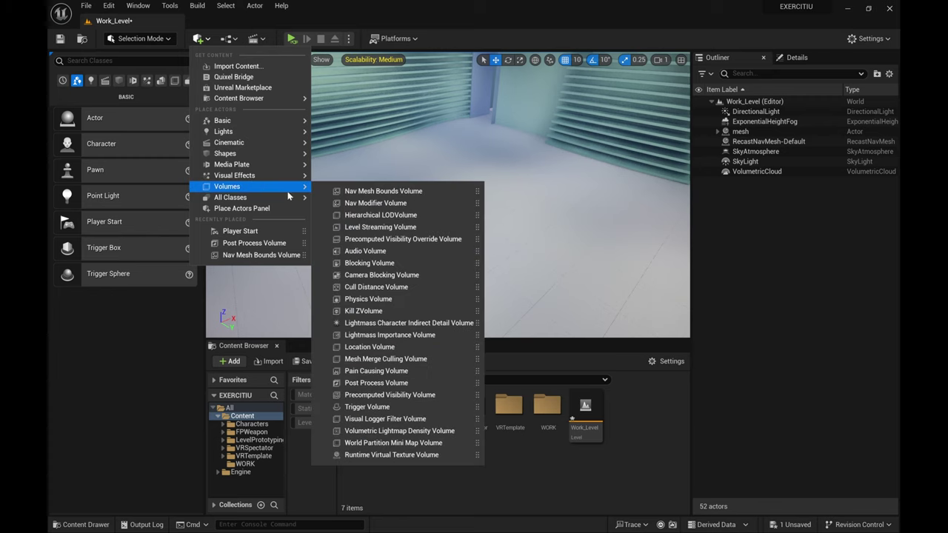
pyautogui.click(372, 192)
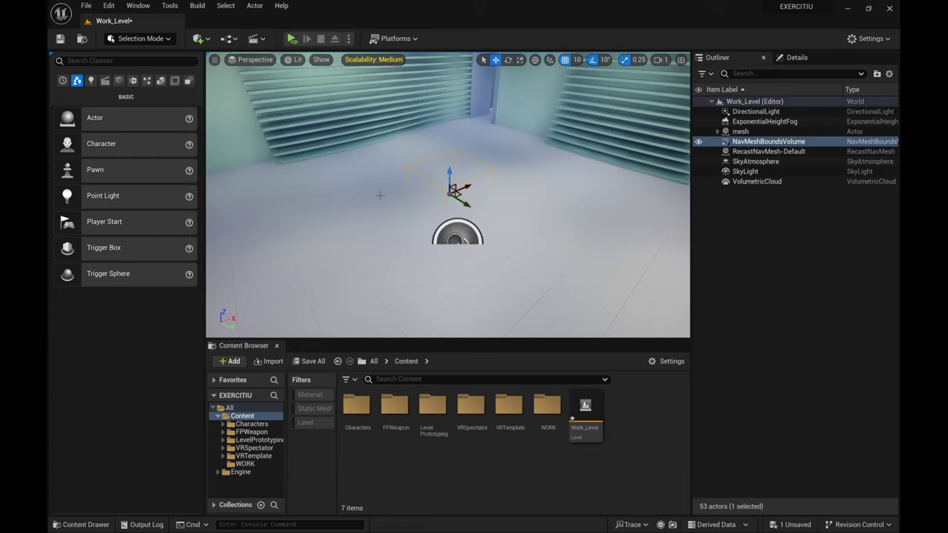
pyautogui.click(790, 59)
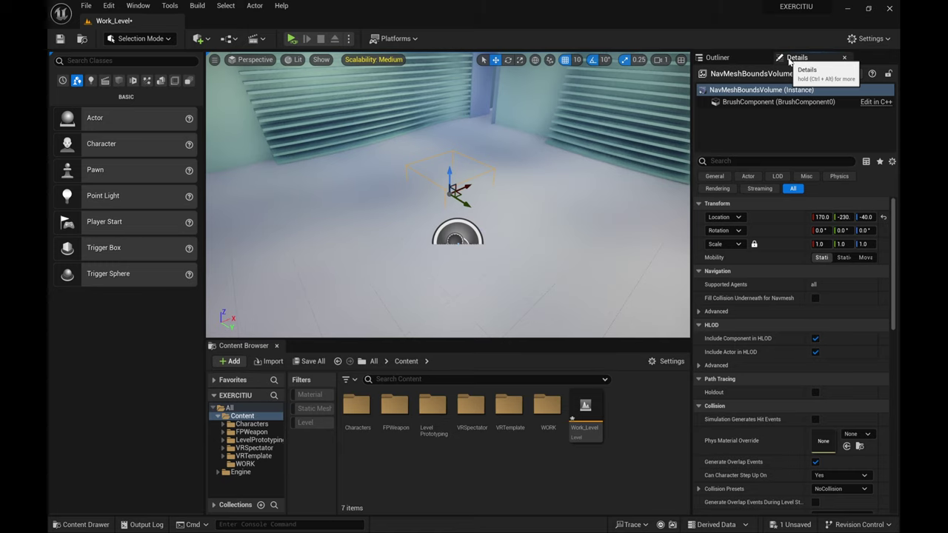
pyautogui.click(883, 217)
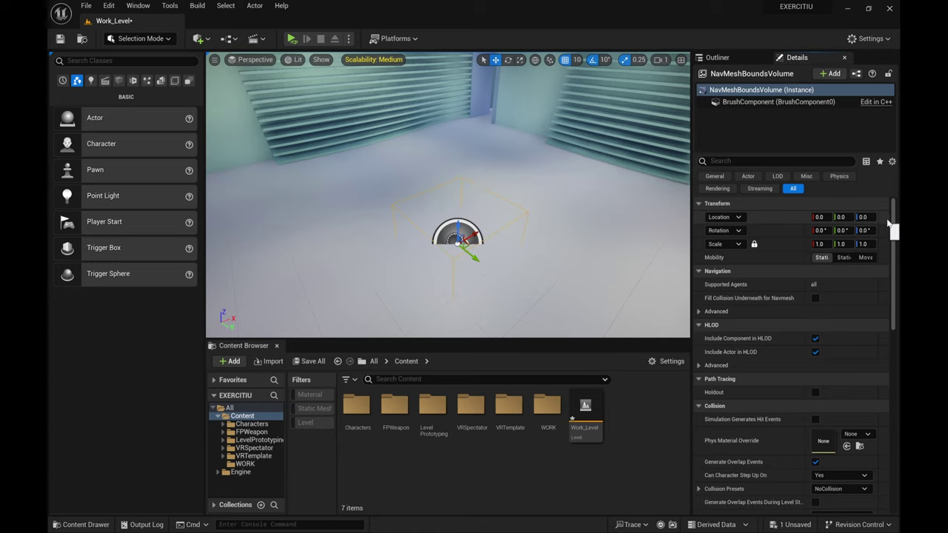
pyautogui.press('p')
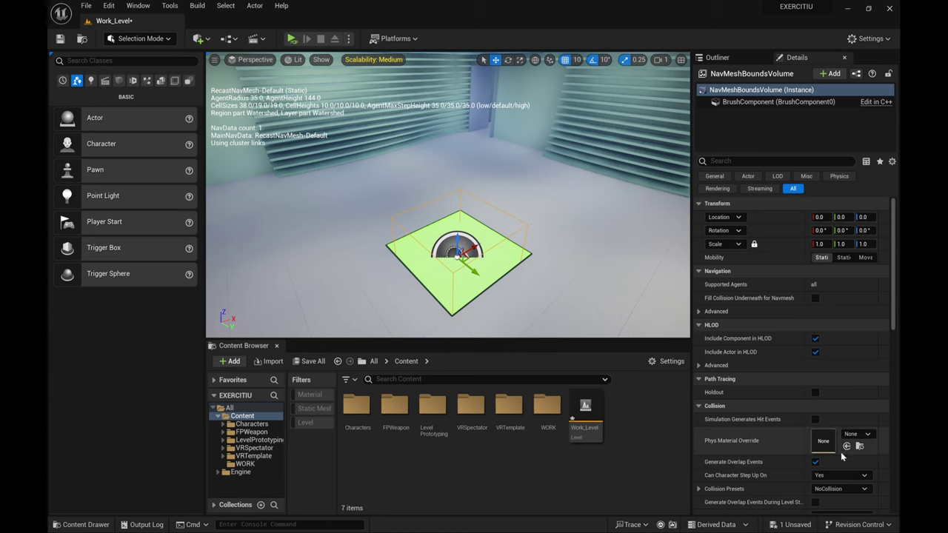
# Step: Enlarge the nav mesh bounds volume's brush to about 2297 in X and about 1024 in Y
pyautogui.scroll(-3, 873, 454)
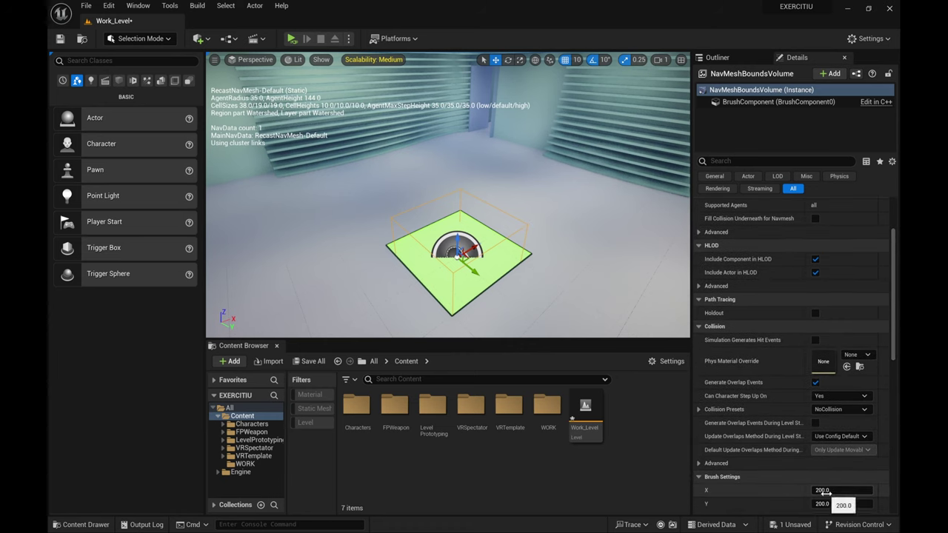
pyautogui.moveTo(824, 490); pyautogui.dragTo(885, 490)
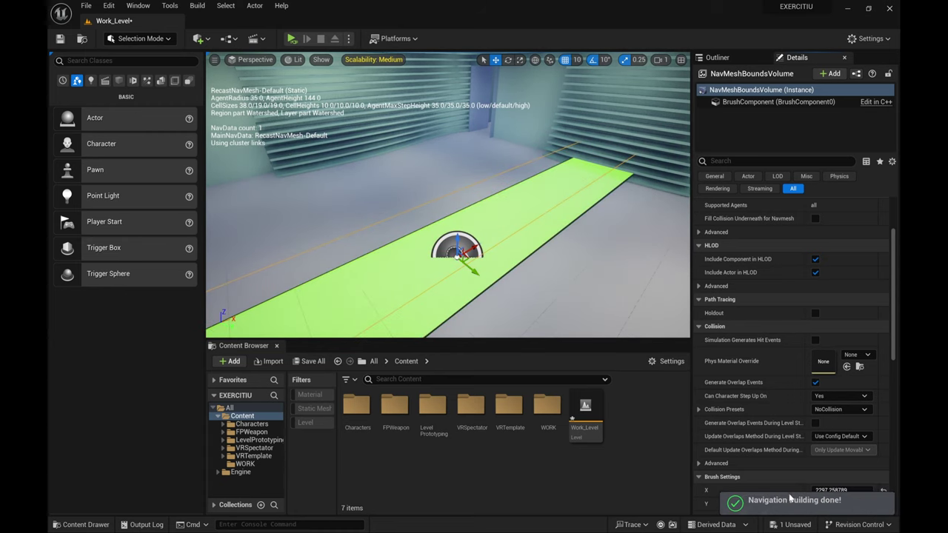
pyautogui.moveTo(823, 503); pyautogui.dragTo(837, 504)
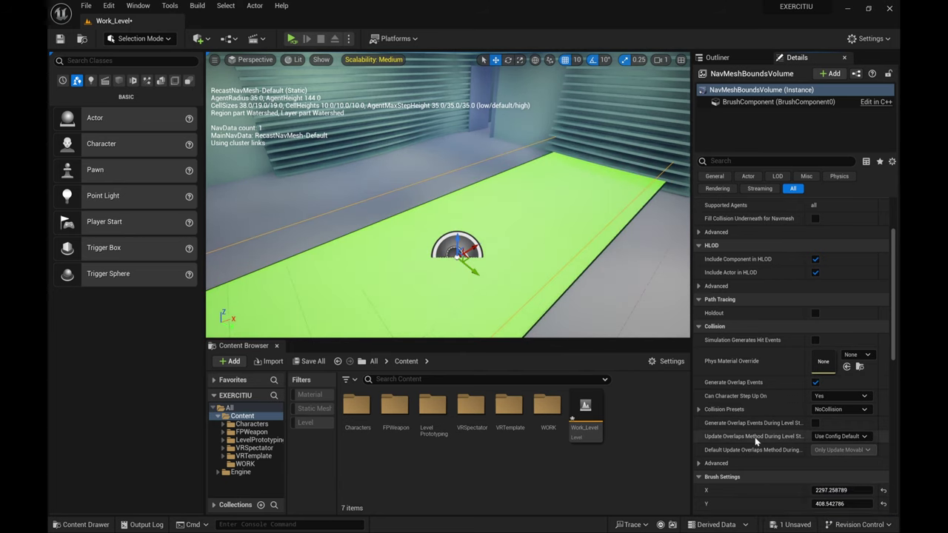
pyautogui.moveTo(822, 504); pyautogui.dragTo(845, 504)
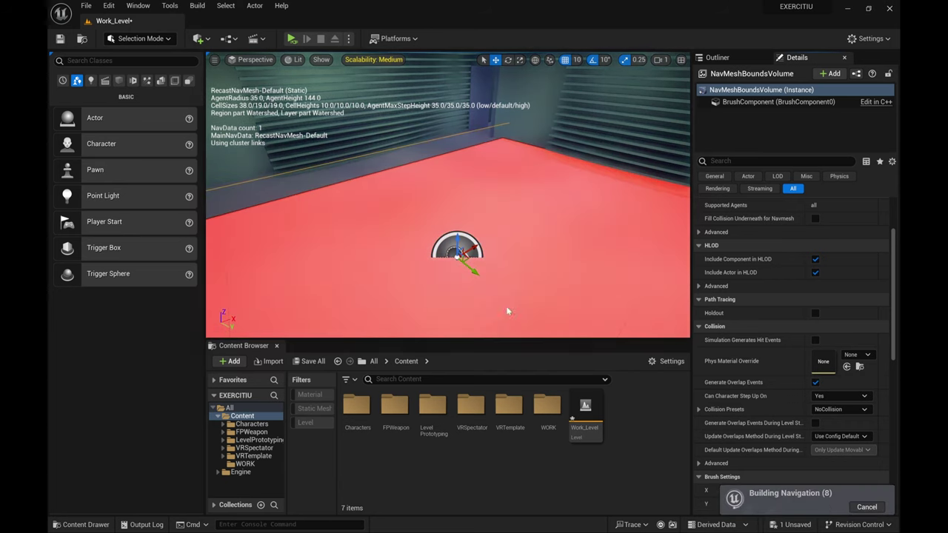
pyautogui.moveTo(355, 237); pyautogui.dragTo(339, 253, button='right')
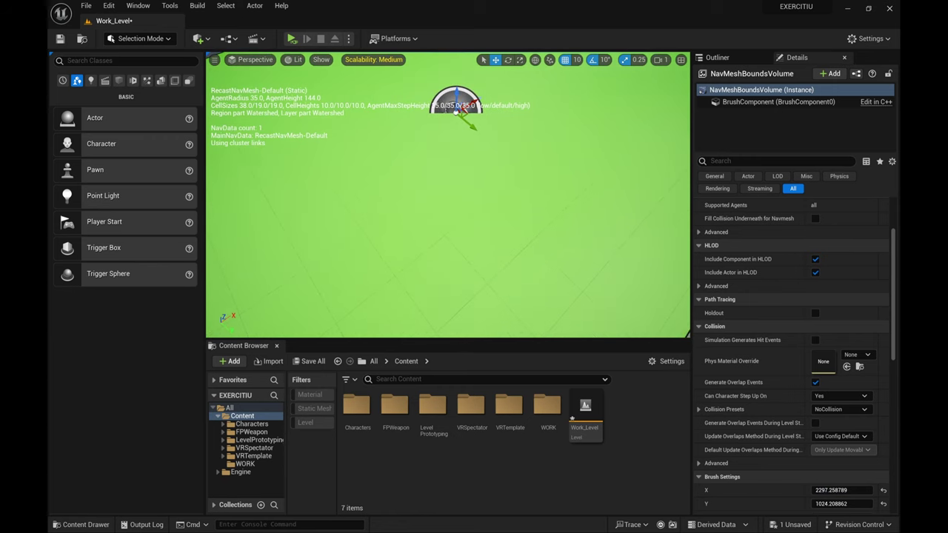
pyautogui.moveTo(448, 195); pyautogui.dragTo(527, 175, button='right')
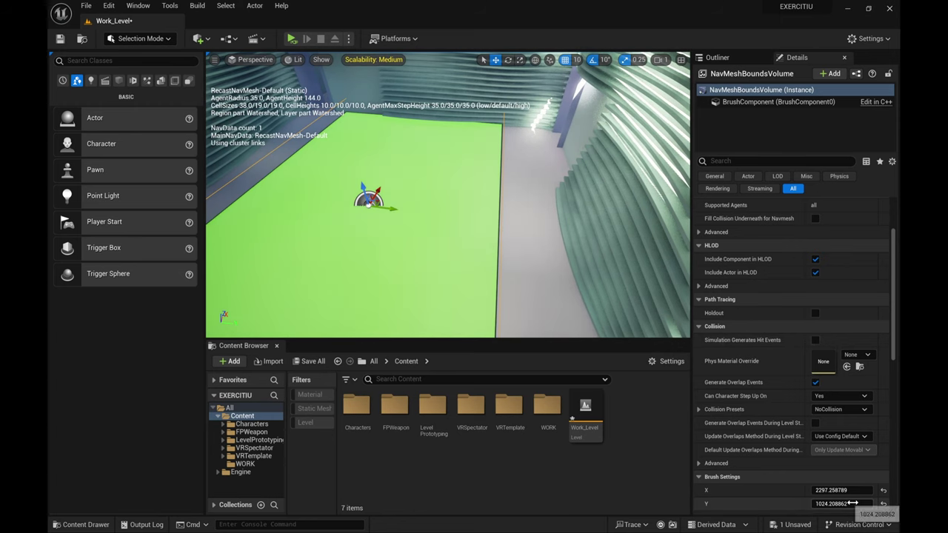
# Step: Extend the nav mesh bounds volume's brush to about 5526.5 in Y and 5500 in X so it covers the adjoining rooms
pyautogui.moveTo(853, 503); pyautogui.dragTo(903, 503)
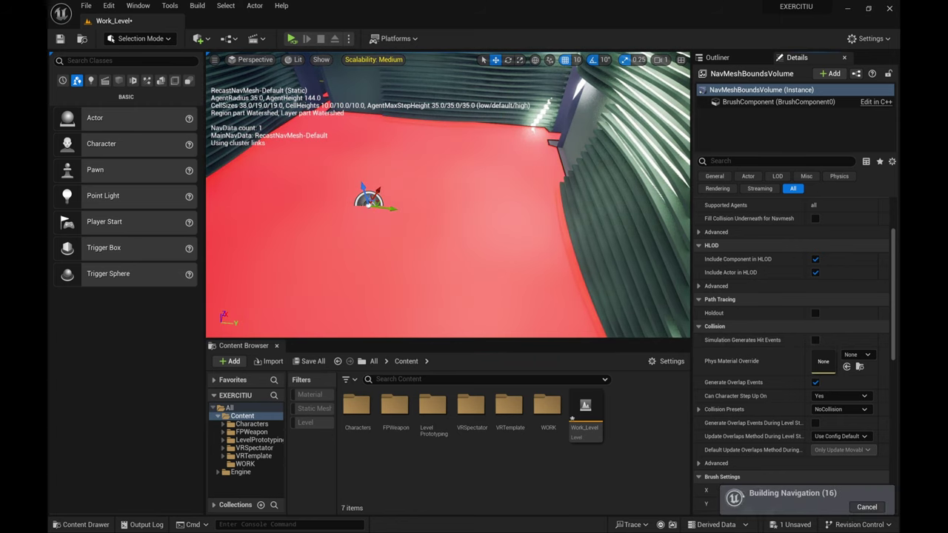
pyautogui.moveTo(511, 222); pyautogui.dragTo(512, 248, button='right')
pyautogui.press('w')
pyautogui.press('w')
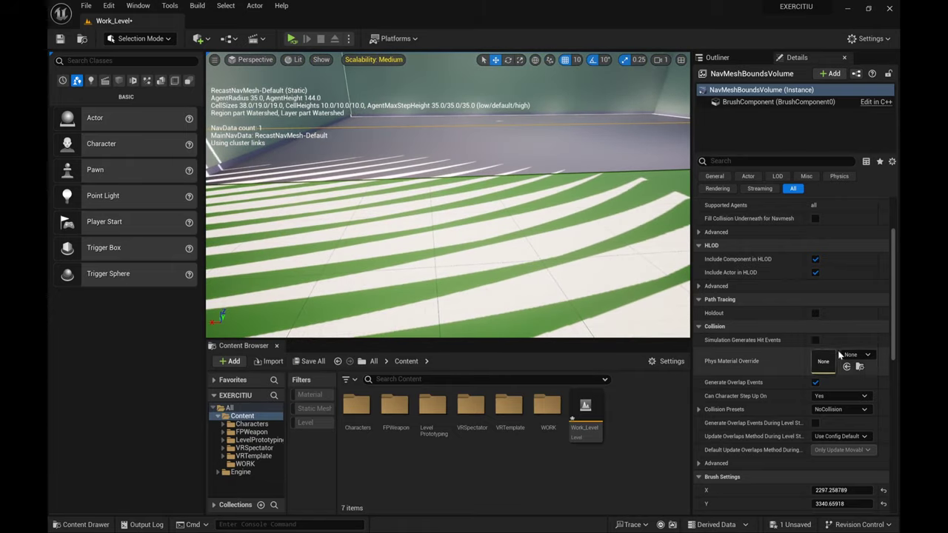
pyautogui.click(834, 492)
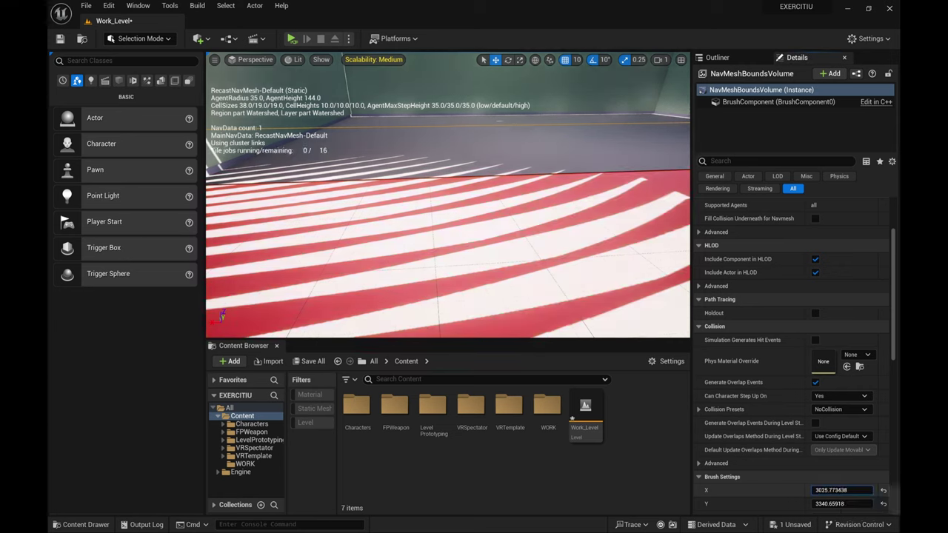
pyautogui.write('550')
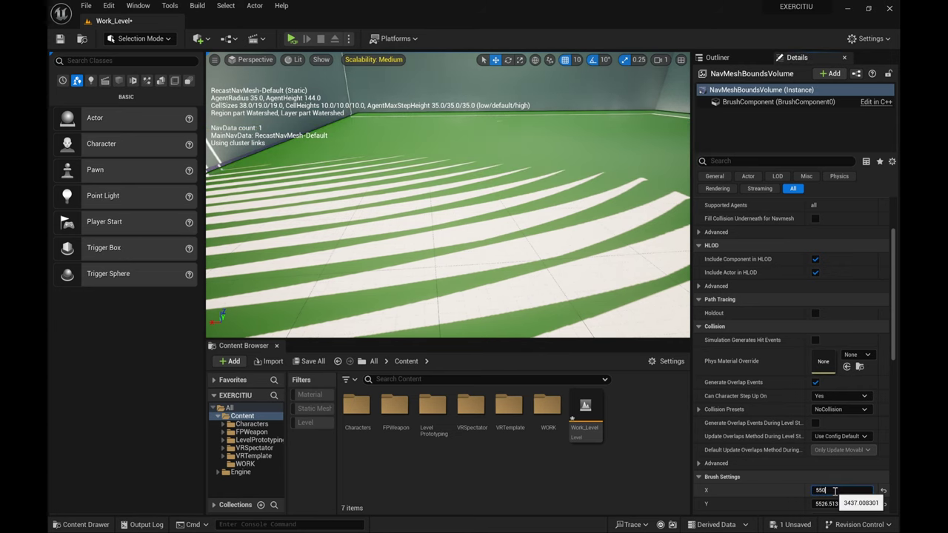
pyautogui.write('0')
pyautogui.press('Return')
# Step: Check the navigation mesh coverage through the doorways and rooms, then hide the navigation mesh display
pyautogui.moveTo(519, 244); pyautogui.dragTo(340, 214, button='right')
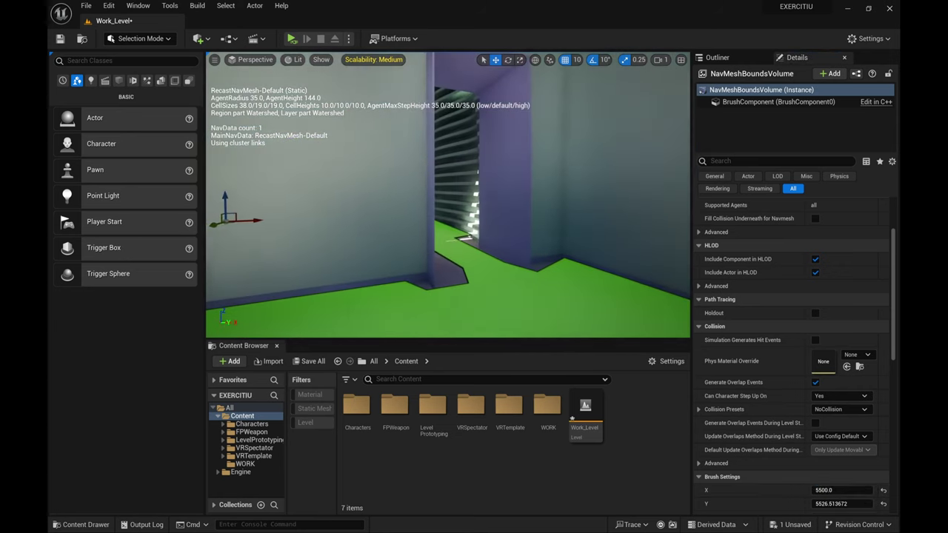
pyautogui.press('w')
pyautogui.moveTo(448, 222); pyautogui.dragTo(593, 225, button='right')
pyautogui.press('w')
pyautogui.press('w')
pyautogui.press('w')
pyautogui.moveTo(400, 224); pyautogui.dragTo(419, 222, button='right')
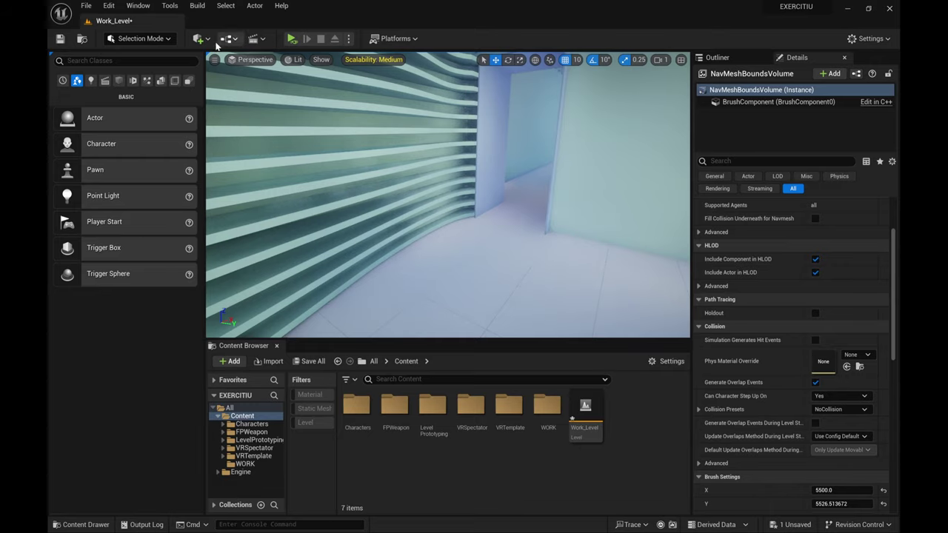
# Step: Add a Player Start on the floor near the doorway and shift it slightly along the Y axis
pyautogui.click(208, 39)
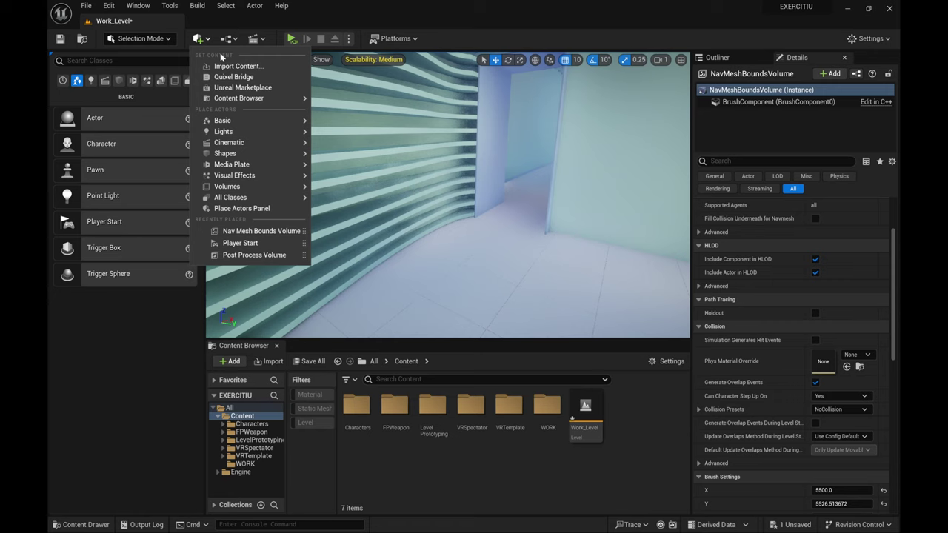
pyautogui.write('play')
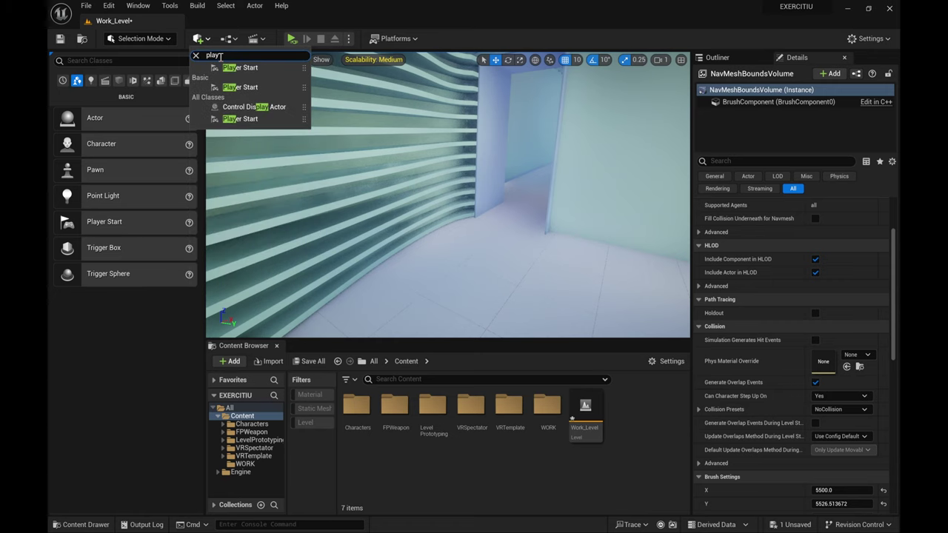
pyautogui.click(240, 74)
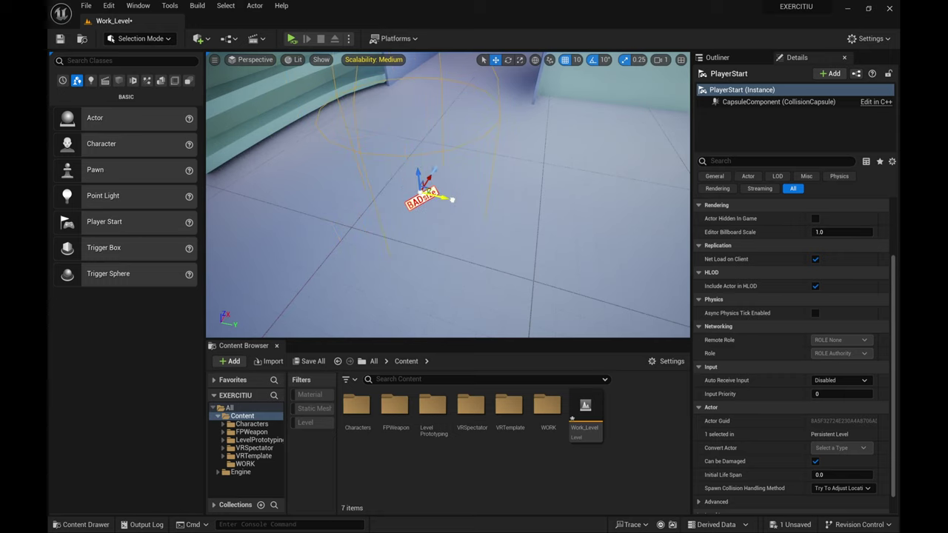
pyautogui.moveTo(452, 200); pyautogui.dragTo(468, 204)
pyautogui.moveTo(468, 205)
pyautogui.mouseDown(button='right')
pyautogui.moveTo(468, 176)
pyautogui.moveTo(467, 202)
pyautogui.mouseUp(button='right')
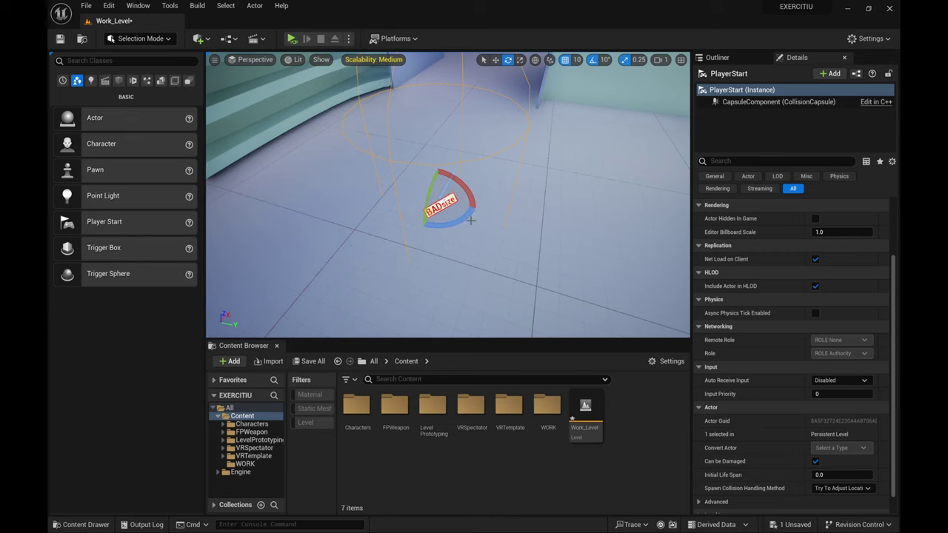
# Step: Rotate the Player Start about 140° around its vertical axis and check its placement in the room
pyautogui.moveTo(457, 227); pyautogui.dragTo(468, 222)
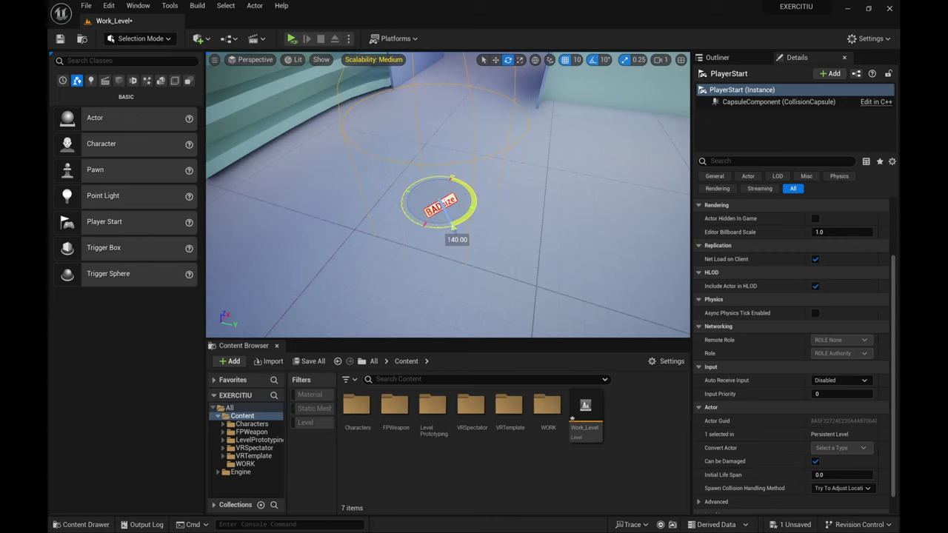
pyautogui.moveTo(457, 228); pyautogui.dragTo(481, 137, button='right')
pyautogui.press('s')
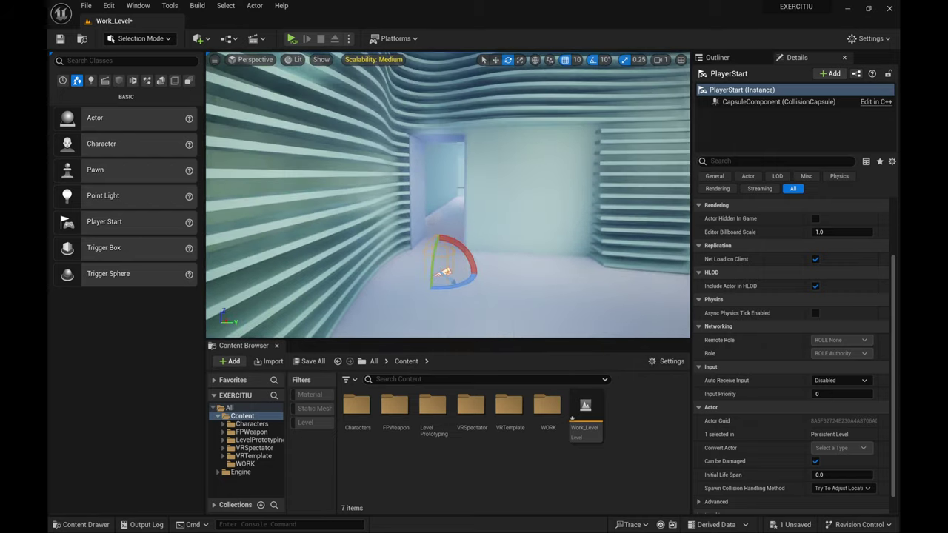